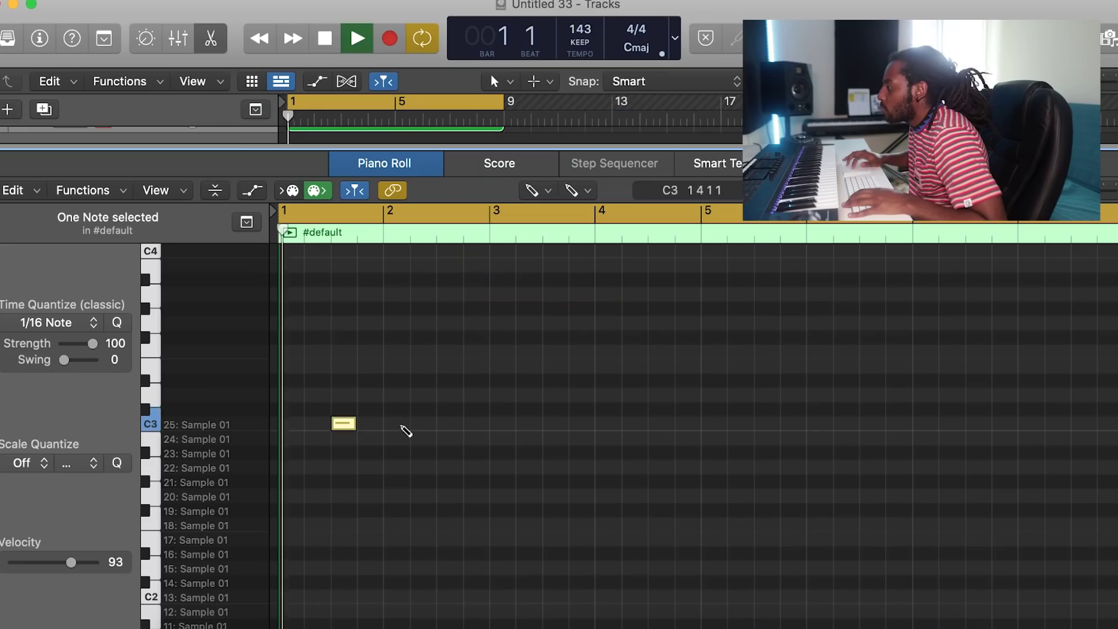
Step: Arrange the C3 hits on beat 3 of bars 1, 3, 5 and 7, and position an extra C3 hit in bar 8
{"action": "left_click_drag", "start_coordinate": [1097, 191], "coordinate": [1091, 191]}
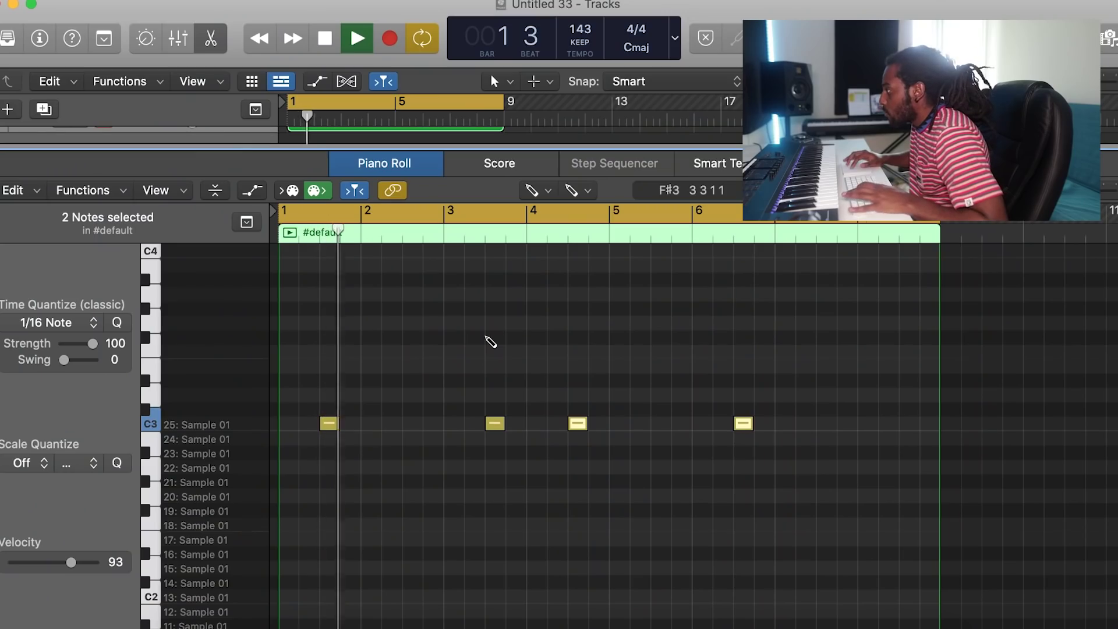
{"action": "left_click_drag", "start_coordinate": [596, 427], "coordinate": [679, 426]}
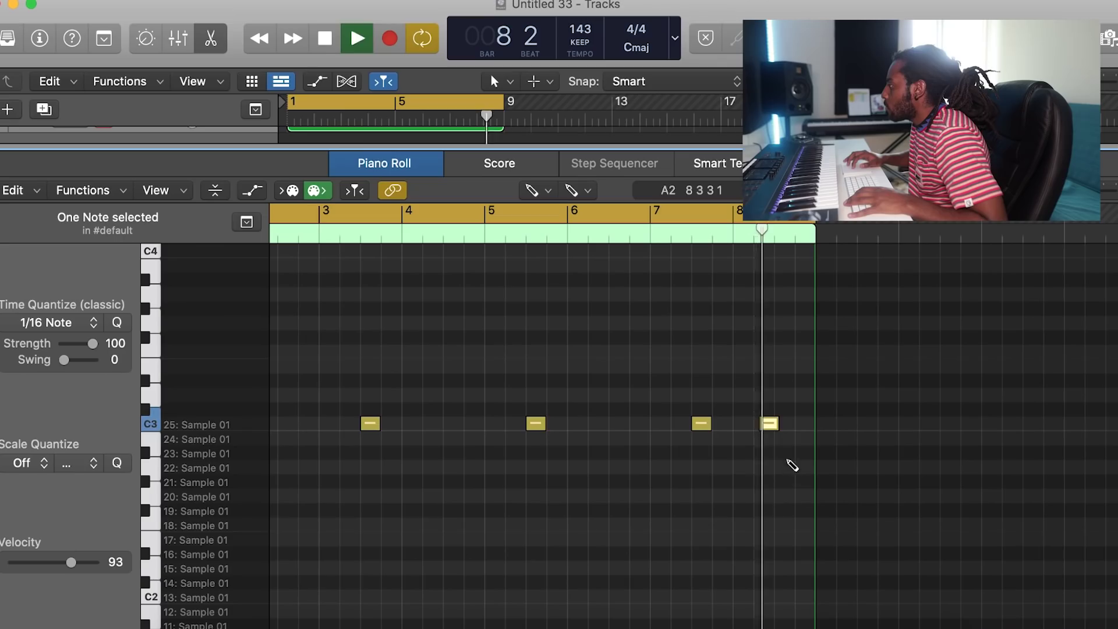
{"action": "left_click_drag", "start_coordinate": [774, 424], "coordinate": [779, 424]}
{"action": "key", "text": "space"}
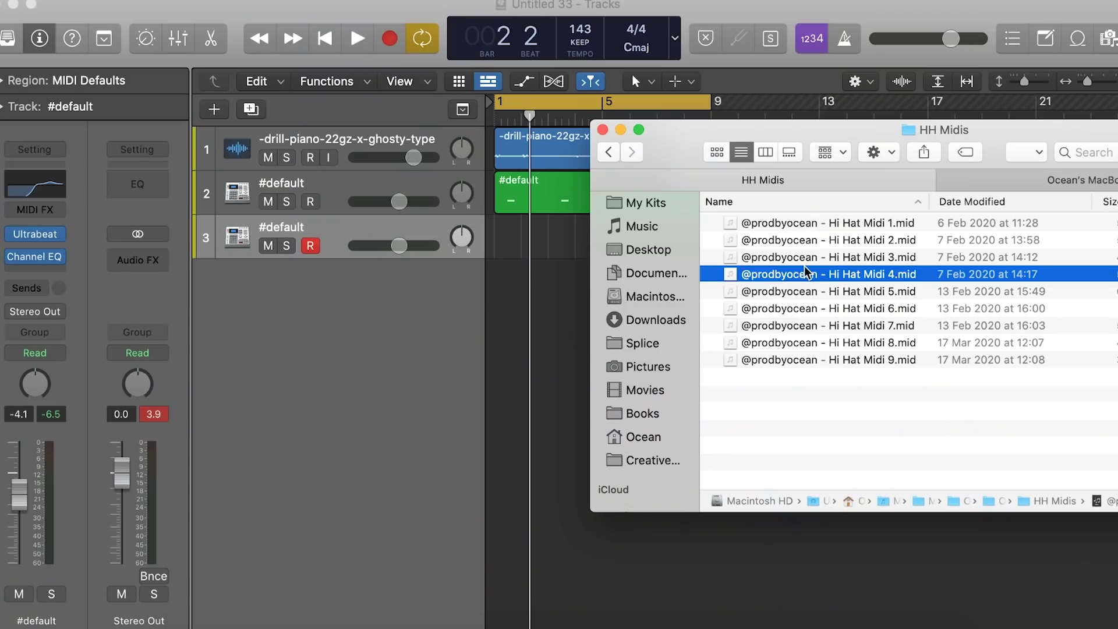
Step: Import Hi Hat Midi 4.mid onto track 3 at bar 1 and shorten the cycle range to end at bar 5
{"action": "left_click_drag", "start_coordinate": [806, 273], "coordinate": [513, 256]}
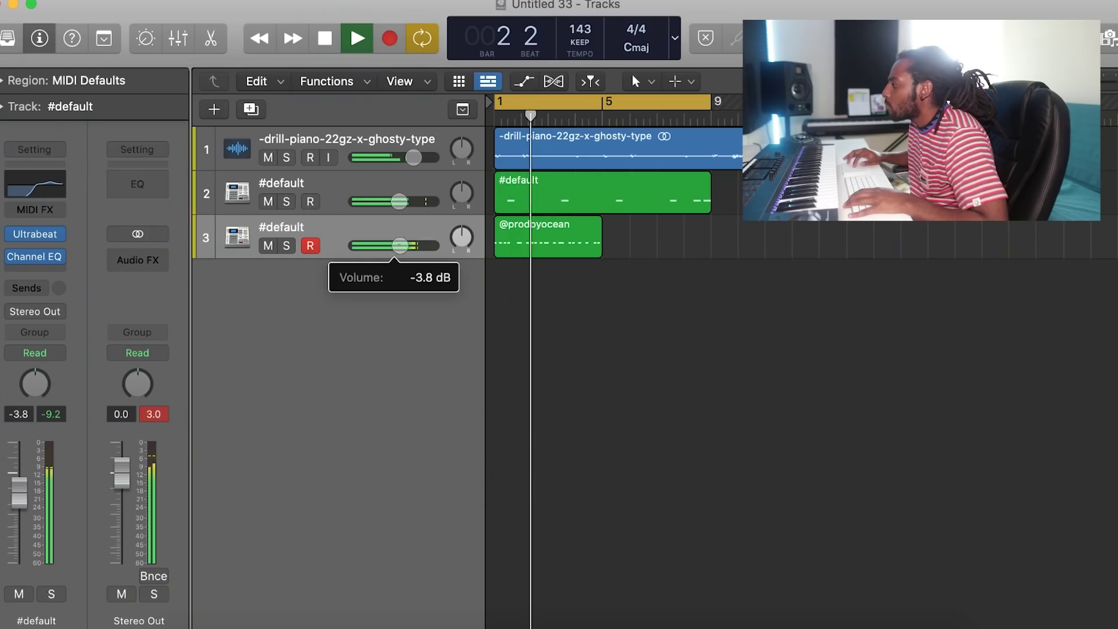
{"action": "double_click", "coordinate": [564, 245]}
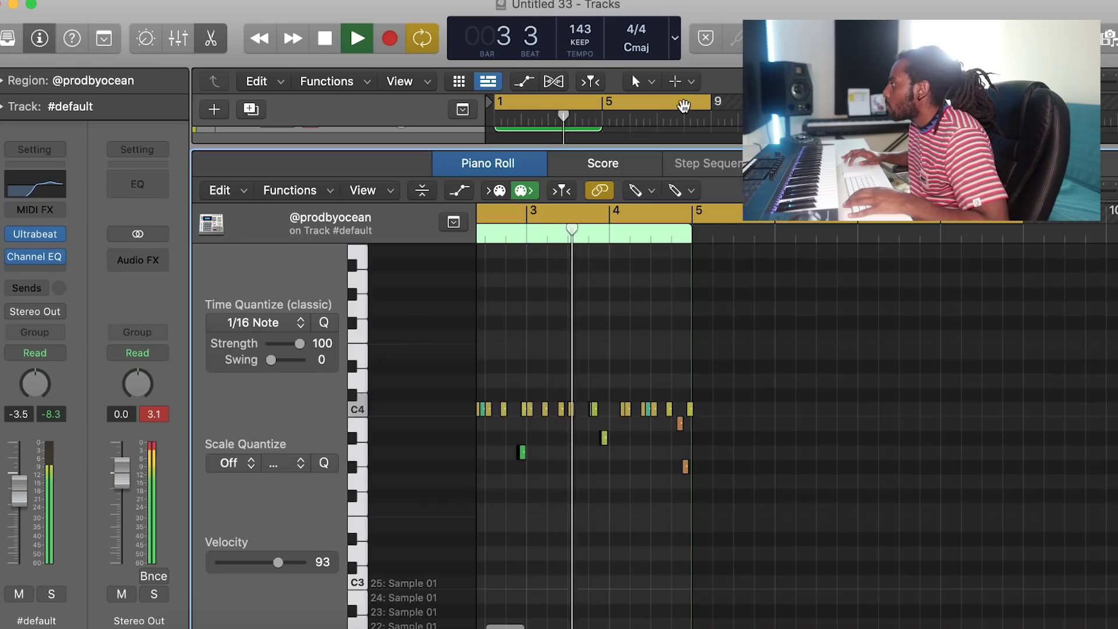
{"action": "left_click_drag", "start_coordinate": [710, 109], "coordinate": [597, 110]}
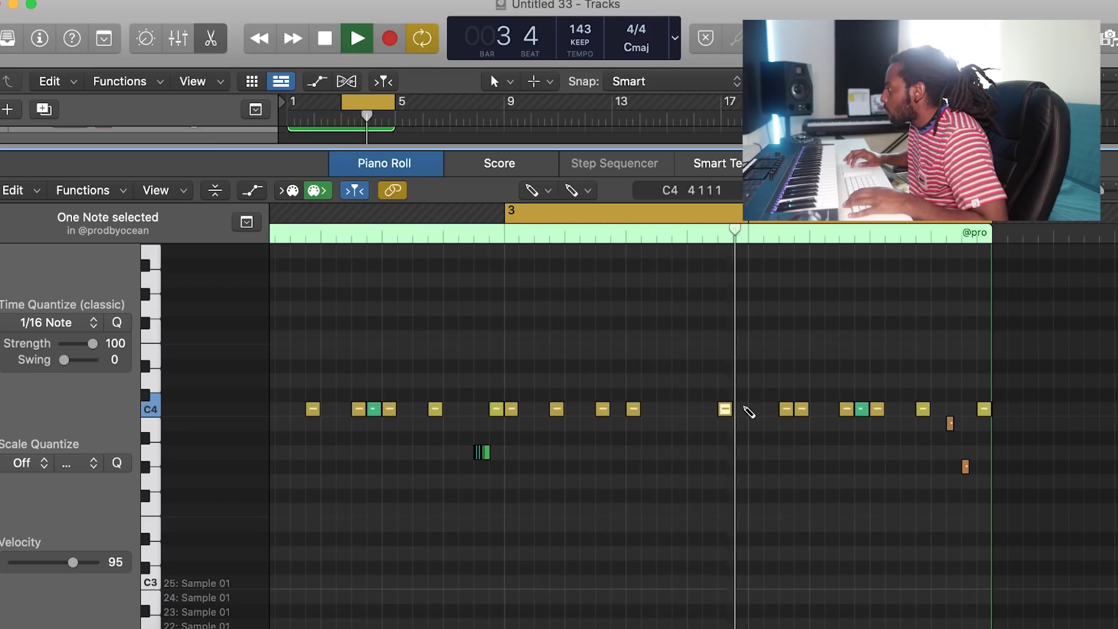
Step: Add extra C4 hi-hat hits from the last sixteenth of bar 3 into the start of bar 4
{"action": "left_click", "coordinate": [739, 410]}
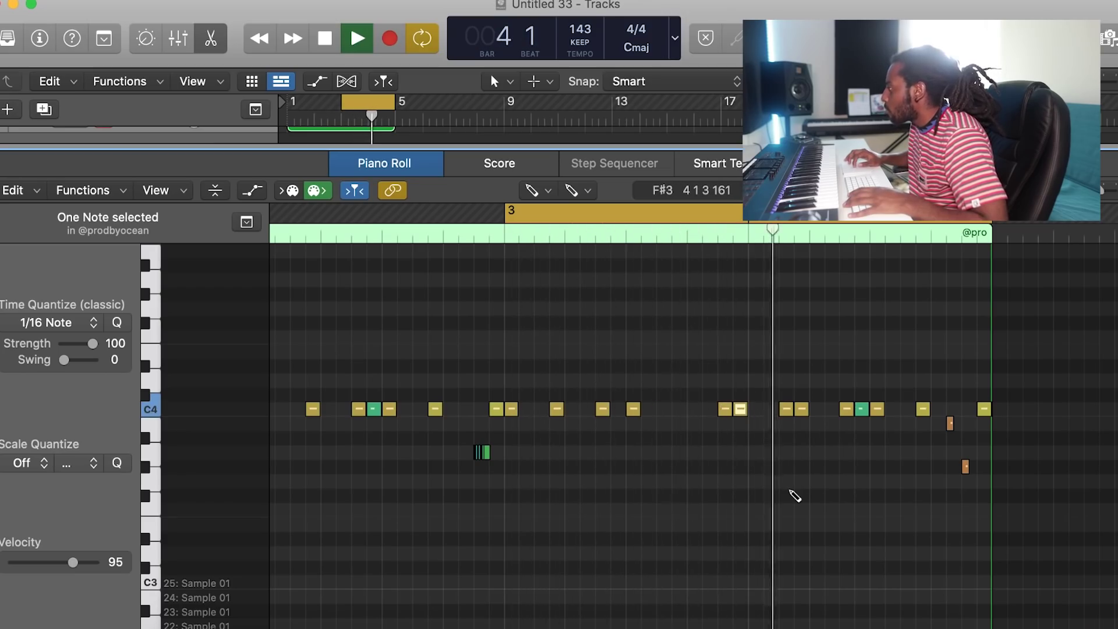
{"action": "left_click", "coordinate": [771, 409]}
{"action": "key", "text": "space"}
{"action": "left_click", "coordinate": [755, 409]}
{"action": "left_click", "coordinate": [770, 409]}
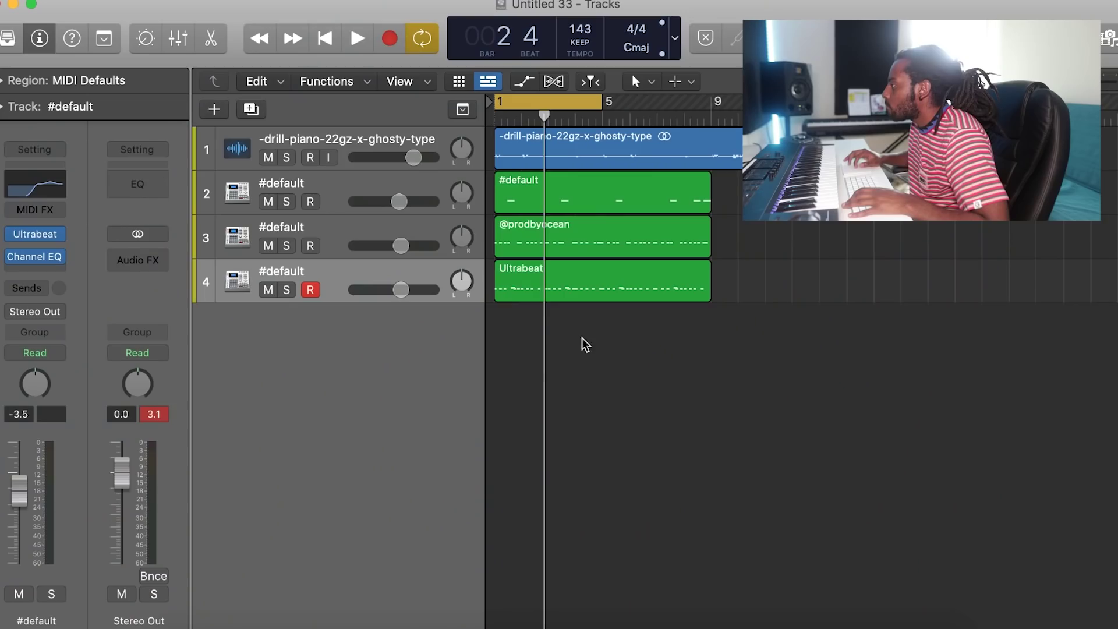
Step: Lower track 4's volume to -13.2 dB during playback and pan track 3 slightly to the right
{"action": "key", "text": "space"}
{"action": "left_click", "coordinate": [541, 292]}
{"action": "left_click_drag", "start_coordinate": [401, 289], "coordinate": [379, 289]}
{"action": "left_click_drag", "start_coordinate": [462, 237], "coordinate": [462, 226]}
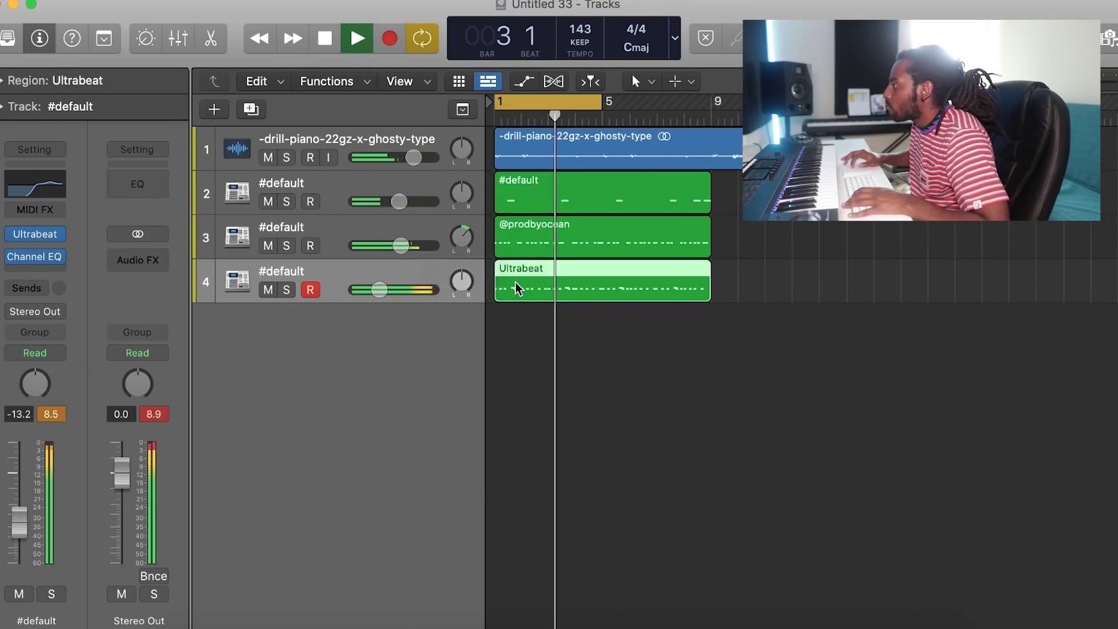
Step: Replace the Ultrabeat region on track 4 with Hi Hat Midi 7.mid, placed at bar 1
{"action": "key", "text": "Delete"}
{"action": "left_click", "coordinate": [180, 624]}
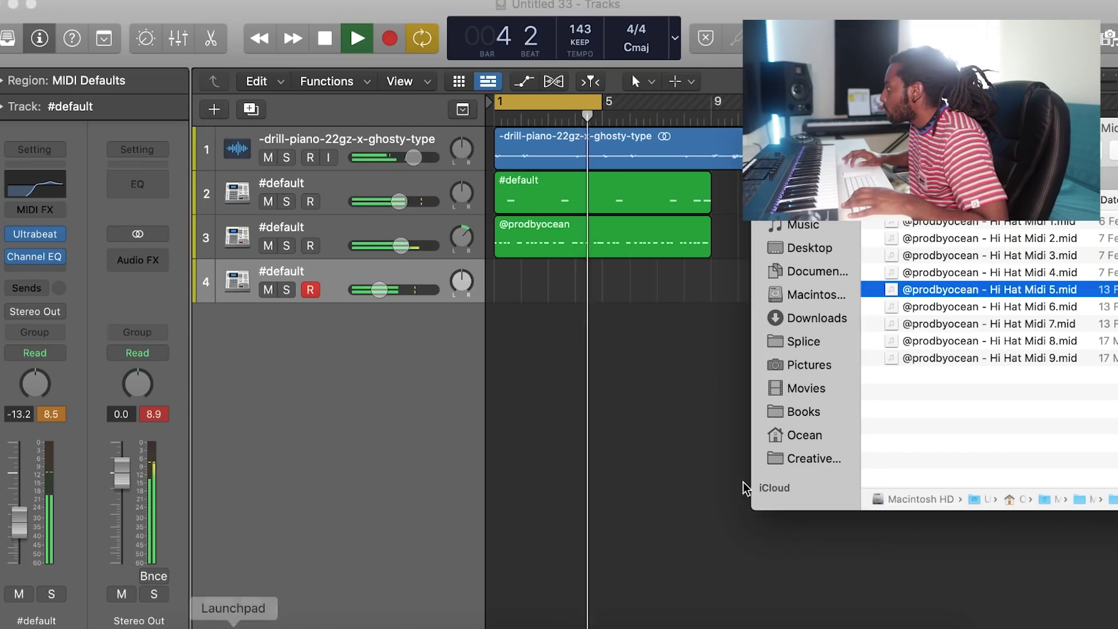
{"action": "left_click_drag", "start_coordinate": [990, 324], "coordinate": [506, 288]}
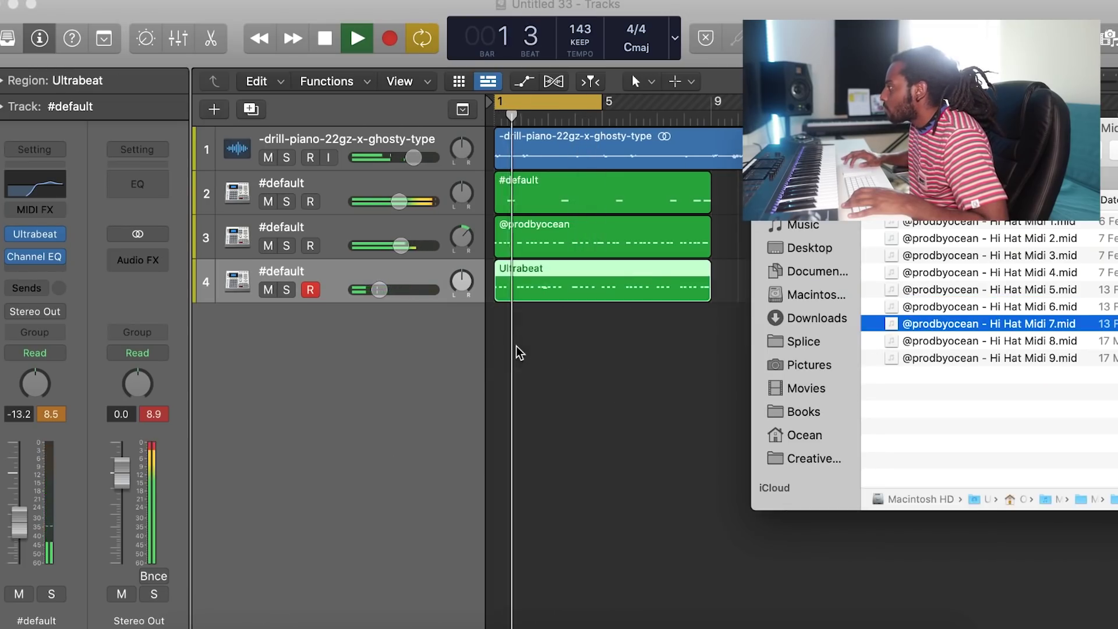
Step: Pan track 4 slightly to the left and lower its volume a little
{"action": "left_click", "coordinate": [520, 353]}
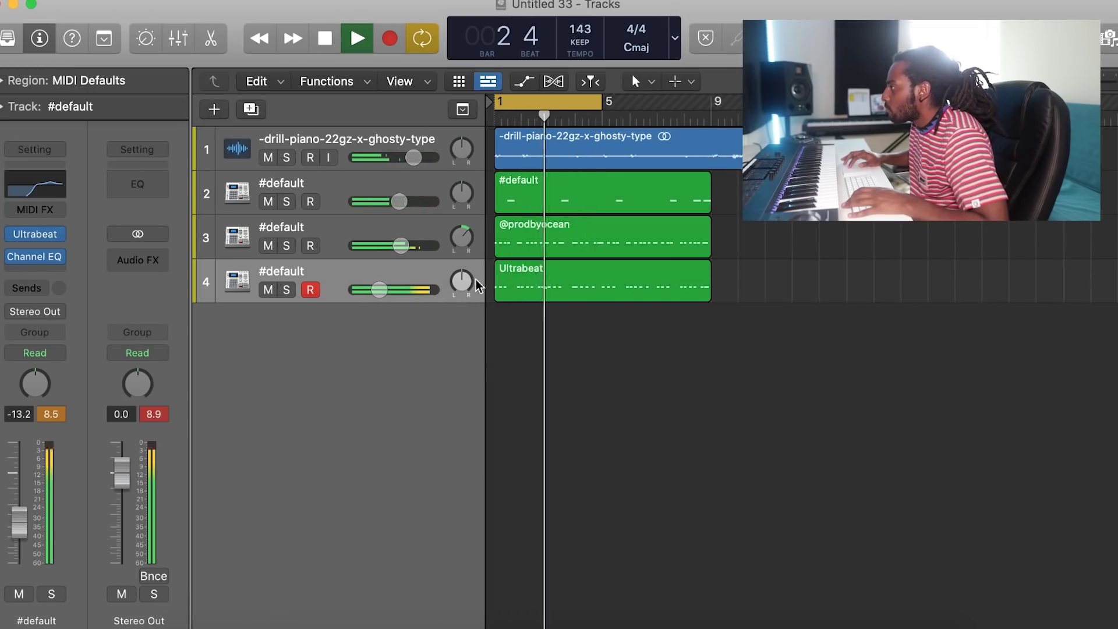
{"action": "left_click_drag", "start_coordinate": [475, 282], "coordinate": [476, 292]}
{"action": "left_click_drag", "start_coordinate": [379, 290], "coordinate": [373, 289]}
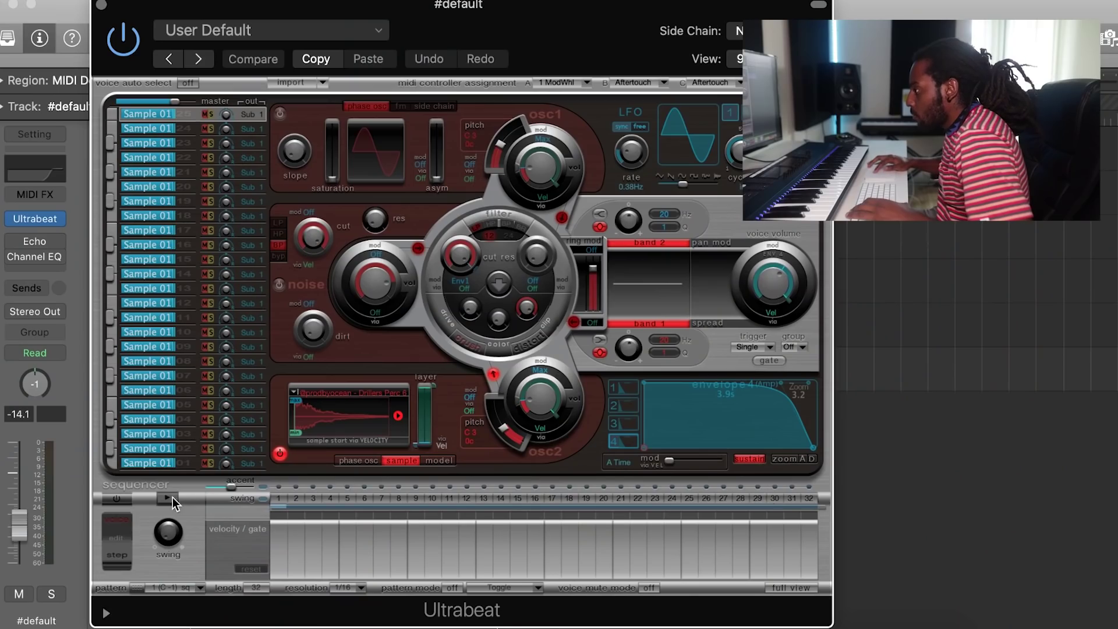
Step: Start pattern playback in Ultrabeat's sequencer and place the percussion pattern on track 6 at bar 3
{"action": "left_click", "coordinate": [169, 498]}
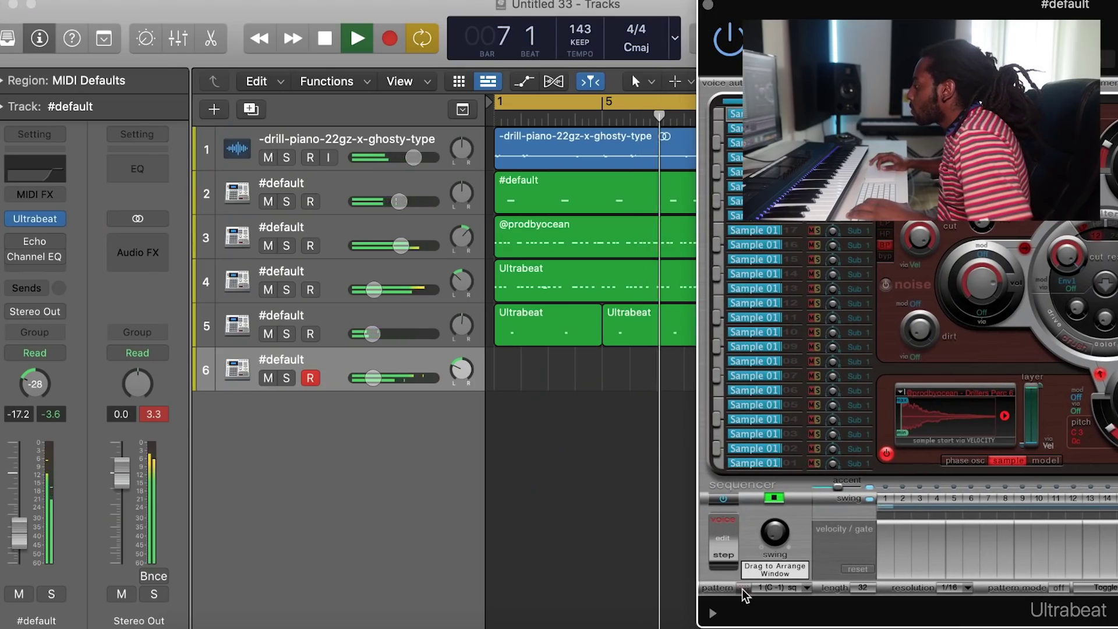
{"action": "left_click_drag", "start_coordinate": [743, 588], "coordinate": [558, 372]}
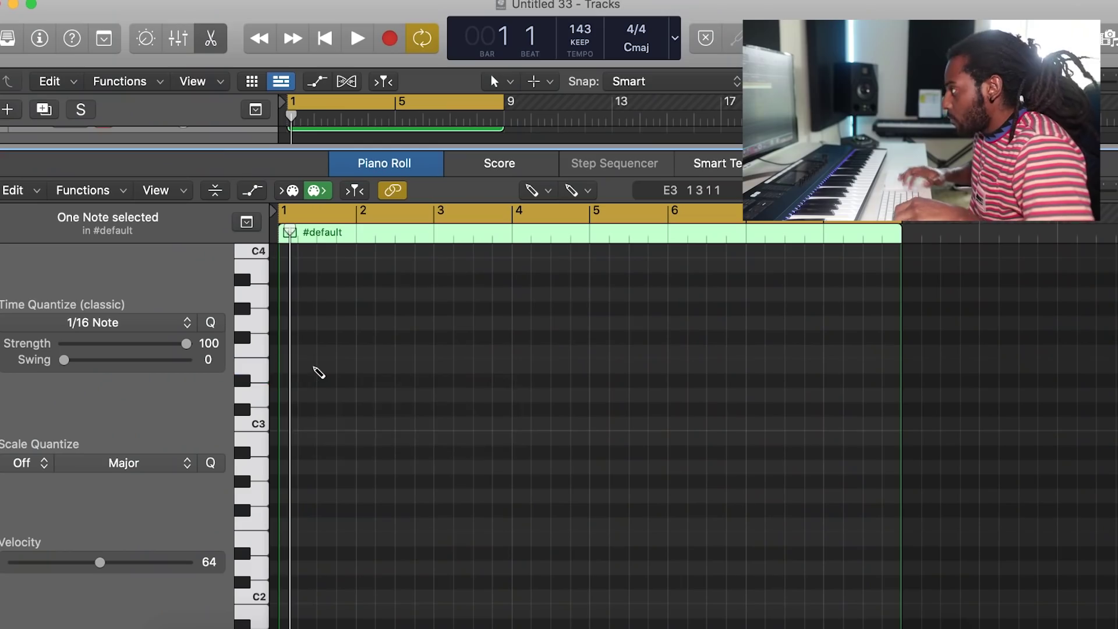
Step: Place E4 notes at bar 1 and position 2 3 1 1, shortening the second to one beat, and repeat it up to bar 3
{"action": "scroll", "coordinate": [318, 373], "scroll_direction": "up", "scroll_amount": 8}
{"action": "key", "text": "space"}
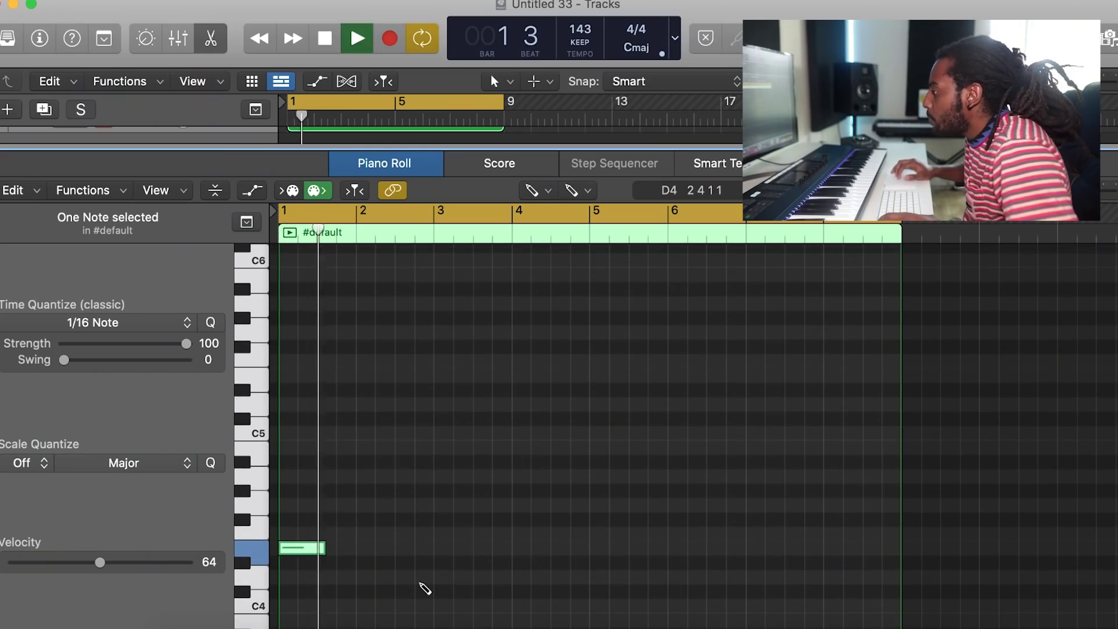
{"action": "key", "text": "space"}
{"action": "left_click_drag", "start_coordinate": [441, 549], "coordinate": [414, 547]}
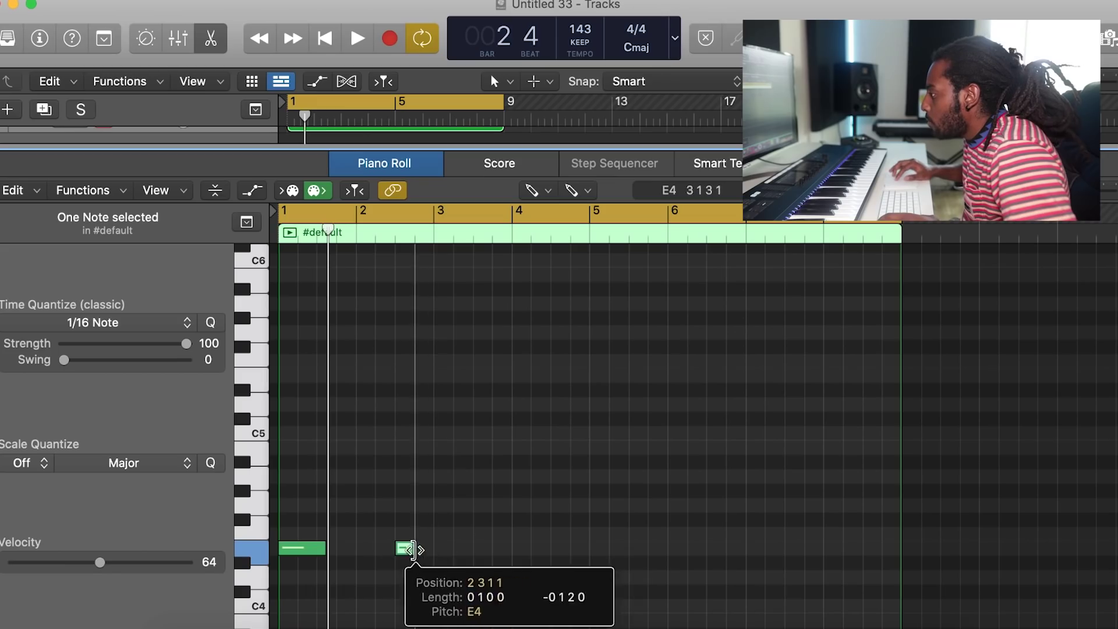
{"action": "scroll", "coordinate": [460, 570], "scroll_direction": "down", "scroll_amount": 3}
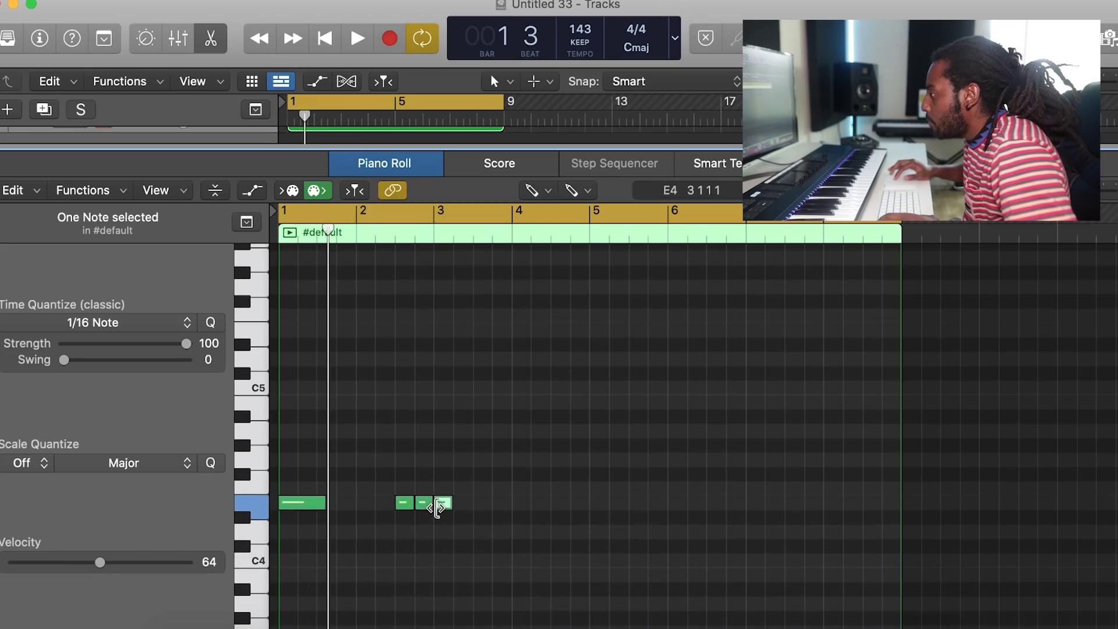
Step: Move the note at bar 3 down to C4, lengthen it to two beats, and add a B3 note at bar 4
{"action": "left_click_drag", "start_coordinate": [443, 503], "coordinate": [444, 560]}
{"action": "scroll", "coordinate": [554, 571], "scroll_direction": "down", "scroll_amount": 2}
{"action": "key", "text": "space"}
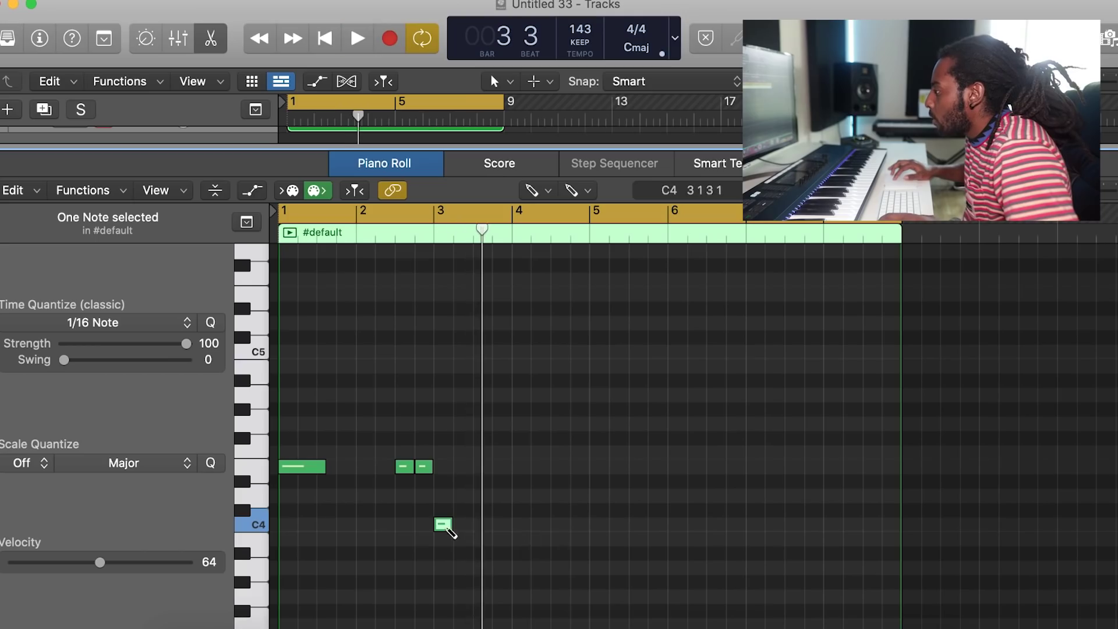
{"action": "mouse_move", "coordinate": [447, 525]}
{"action": "left_mouse_down"}
{"action": "mouse_move", "coordinate": [527, 543]}
{"action": "mouse_move", "coordinate": [529, 553]}
{"action": "mouse_move", "coordinate": [529, 541]}
{"action": "left_mouse_up"}
{"action": "key", "text": "space"}
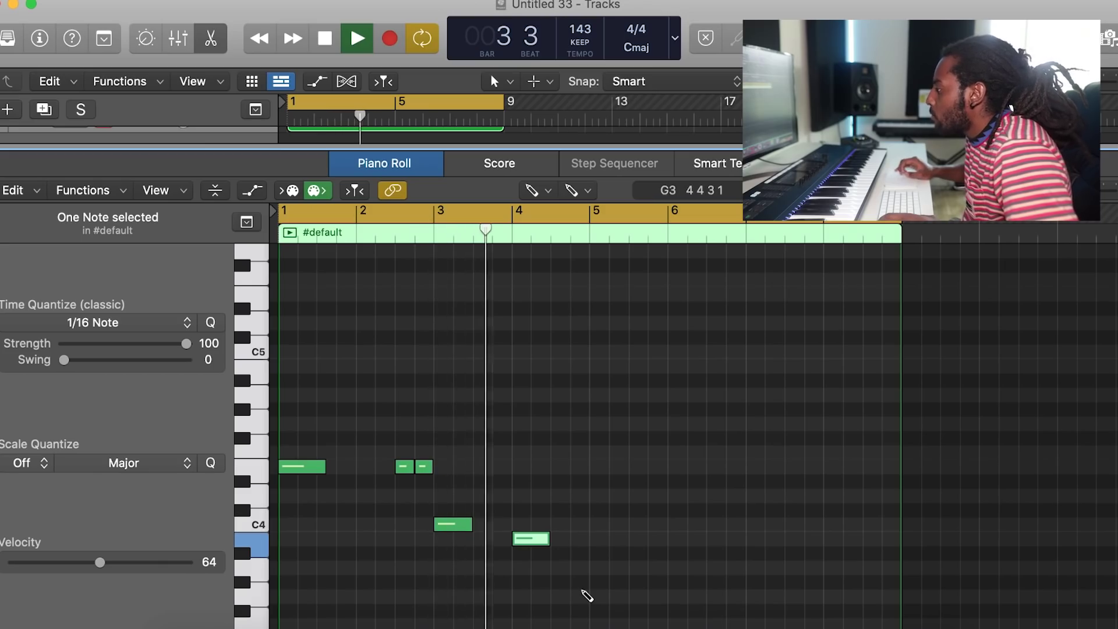
{"action": "key", "text": "space"}
Step: Add a short high E5 note near the end of bar 2, above the last E4 note
{"action": "mouse_move", "coordinate": [429, 423]}
{"action": "left_mouse_down"}
{"action": "mouse_move", "coordinate": [424, 469]}
{"action": "mouse_move", "coordinate": [436, 475]}
{"action": "left_mouse_up"}
{"action": "scroll", "coordinate": [437, 475], "scroll_direction": "up", "scroll_amount": 5}
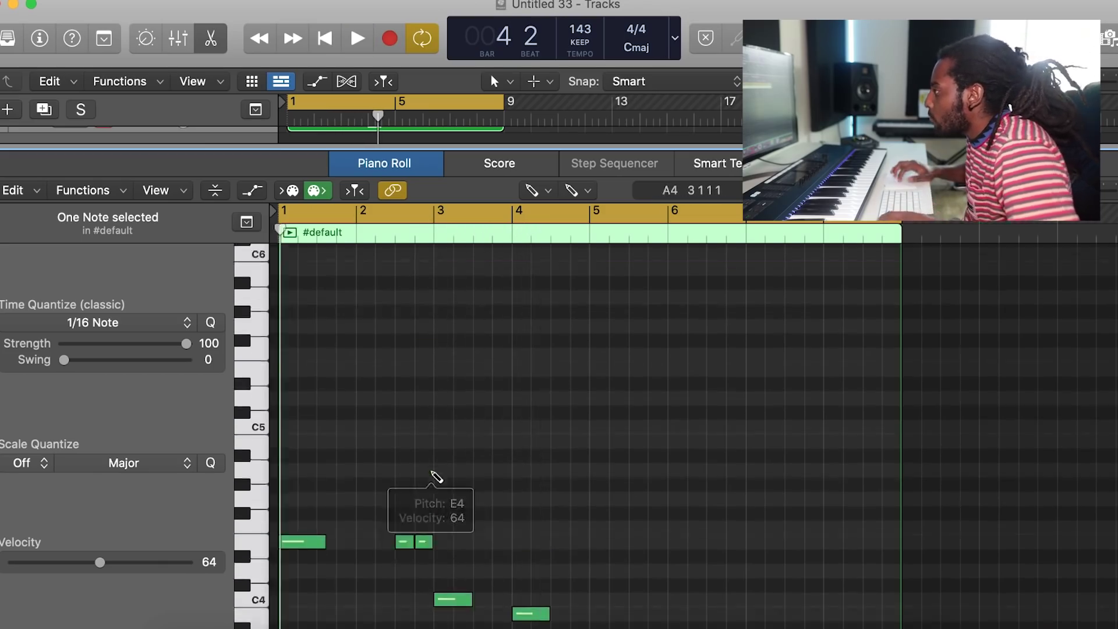
{"action": "key", "text": "space"}
{"action": "scroll", "coordinate": [441, 312], "scroll_direction": "up", "scroll_amount": 3}
{"action": "left_click", "coordinate": [421, 259]}
{"action": "left_click_drag", "start_coordinate": [450, 260], "coordinate": [431, 260]}
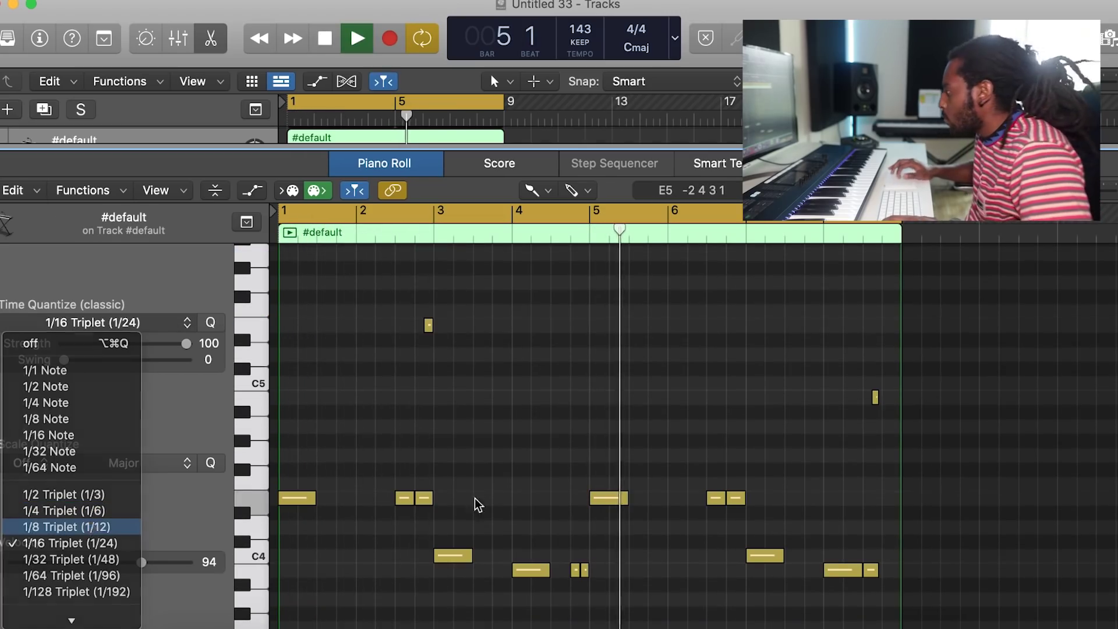
Step: Set Time Quantize to 1/8 Triplet (1/12) and paint short B3 notes and one B4 note at the end of bar 8
{"action": "key", "text": "Return"}
{"action": "left_click", "coordinate": [885, 569]}
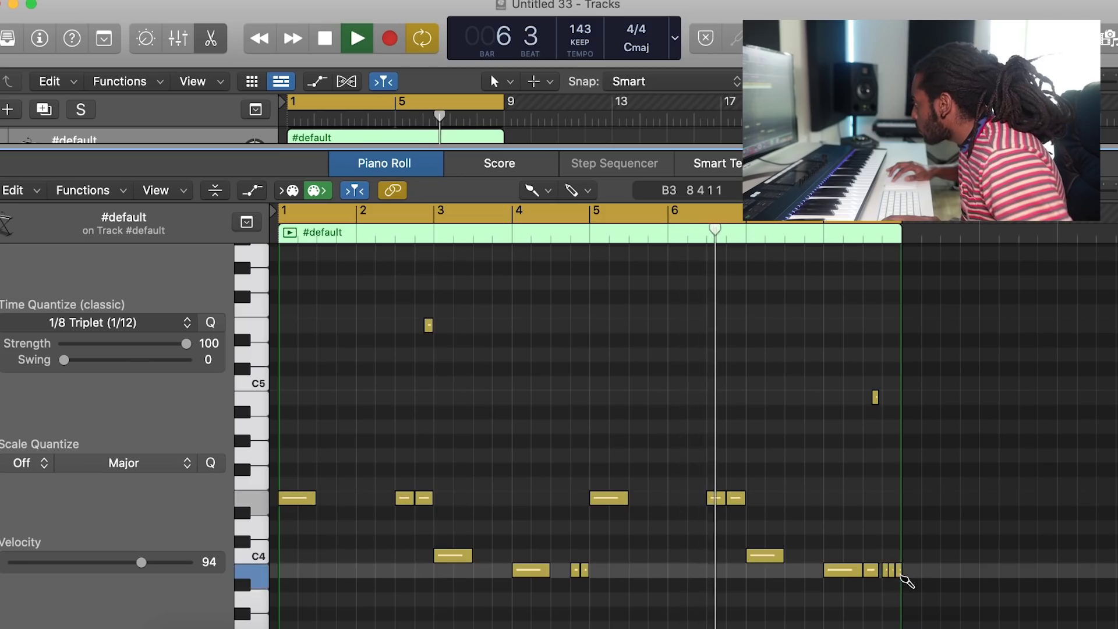
{"action": "left_click", "coordinate": [897, 397]}
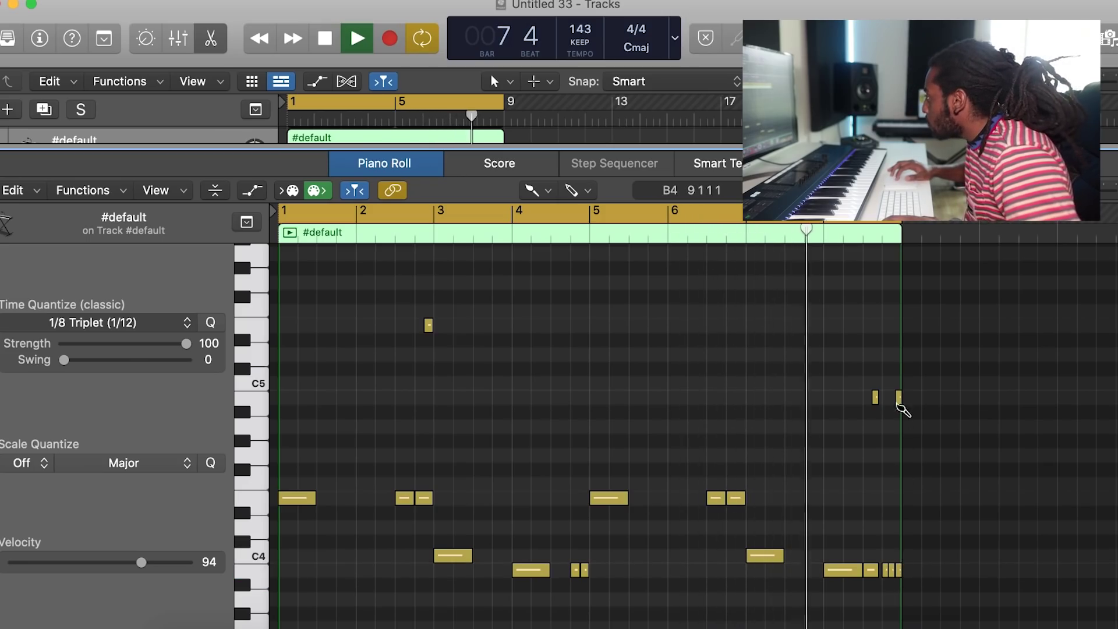
Step: Transpose all notes in the #default region down one octave
{"action": "key", "text": "super+a"}
{"action": "key", "text": "alt+shift+Down"}
{"action": "scroll", "coordinate": [842, 475], "scroll_direction": "down", "scroll_amount": 5}
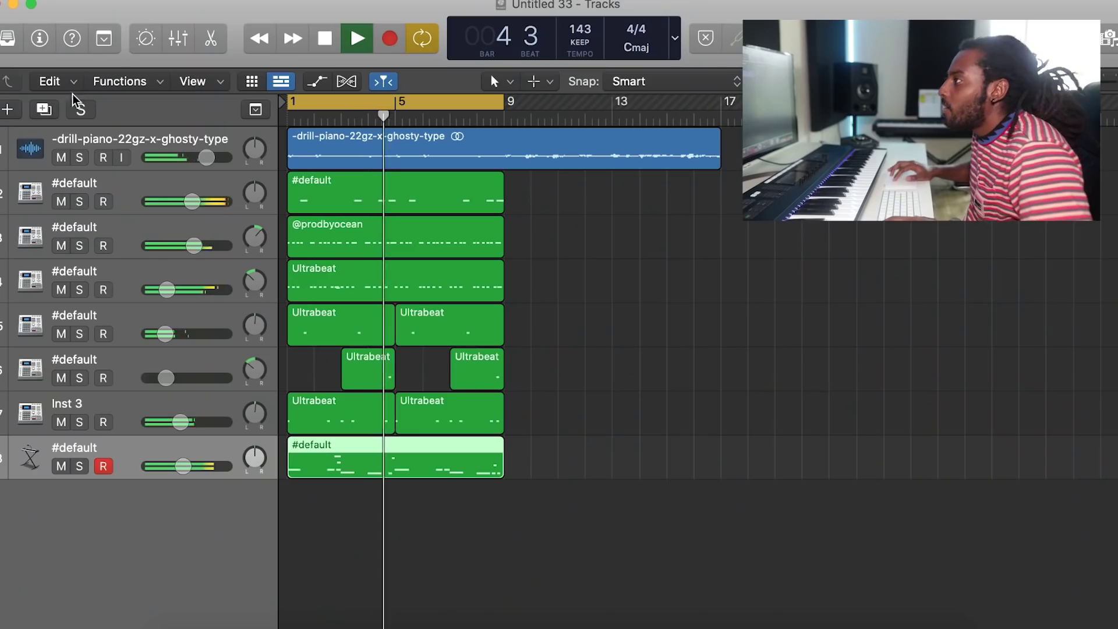
Step: Set the Overdrive effect on track 8 to a Tone of 340 Hz and a Drive of 19.25 dB
{"action": "left_click", "coordinate": [38, 50]}
{"action": "left_click", "coordinate": [35, 256]}
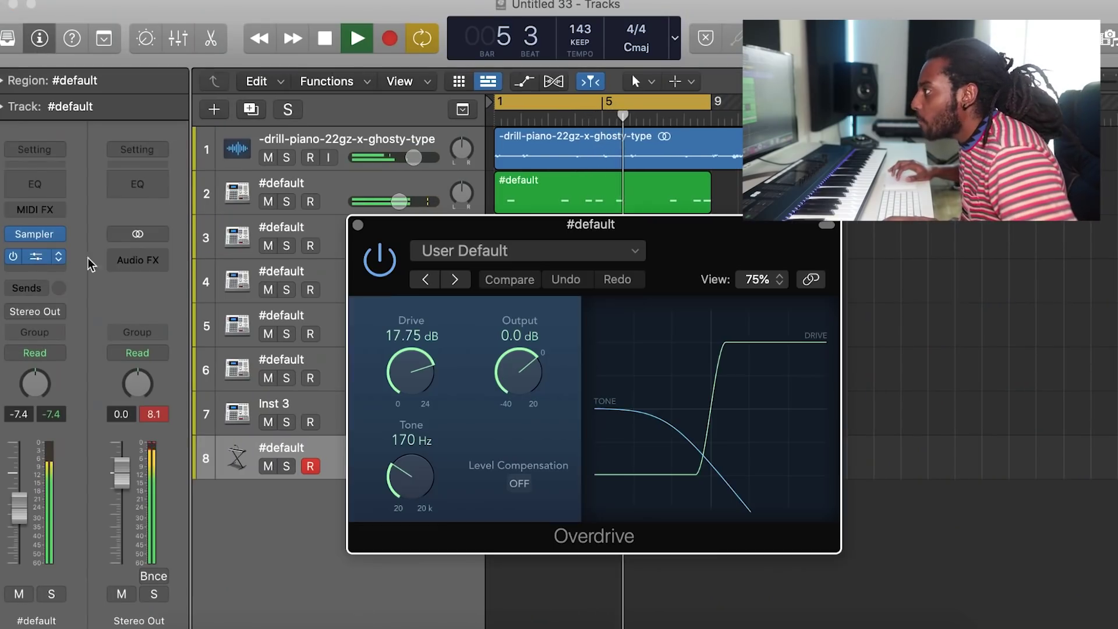
{"action": "left_click_drag", "start_coordinate": [390, 467], "coordinate": [381, 450]}
{"action": "left_click_drag", "start_coordinate": [387, 372], "coordinate": [387, 360]}
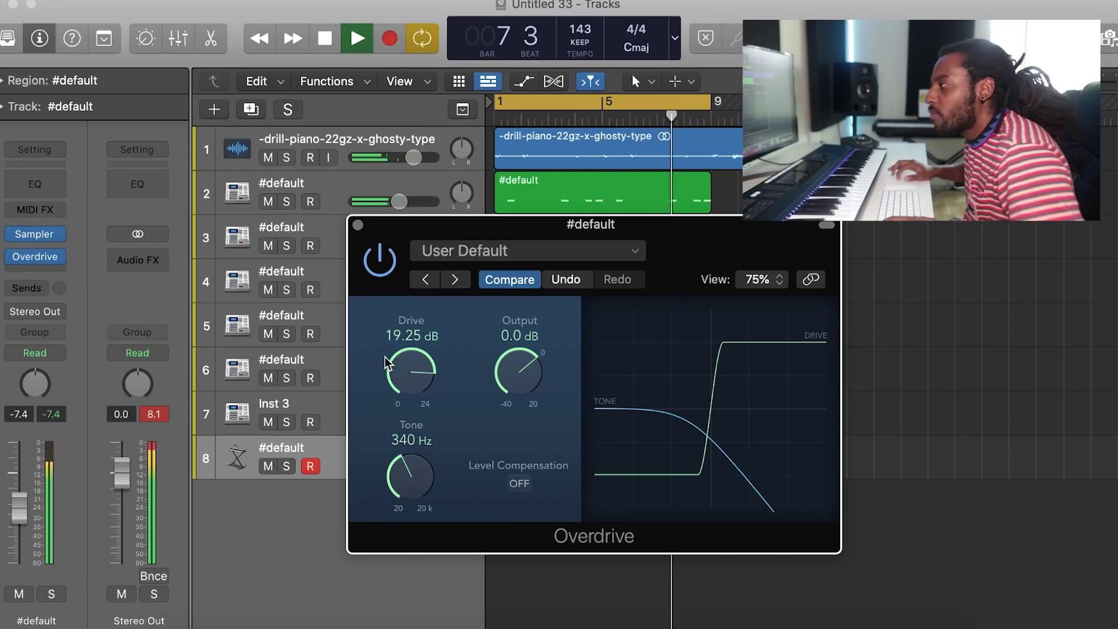
{"action": "left_click", "coordinate": [358, 225]}
Step: Select all the regions in the arrangement and repeat them
{"action": "left_click_drag", "start_coordinate": [725, 553], "coordinate": [492, 166]}
{"action": "key", "text": "super+r"}
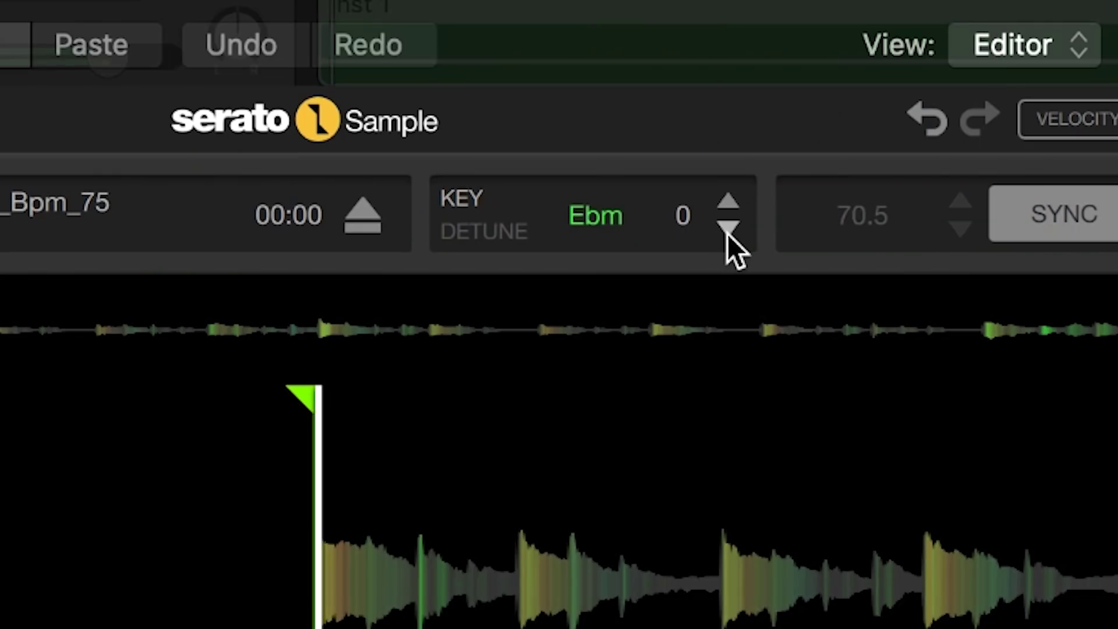
Step: Lower the Serato sample's key by two semitones to C#m and raise it back by one semitone
{"action": "left_click", "coordinate": [727, 228]}
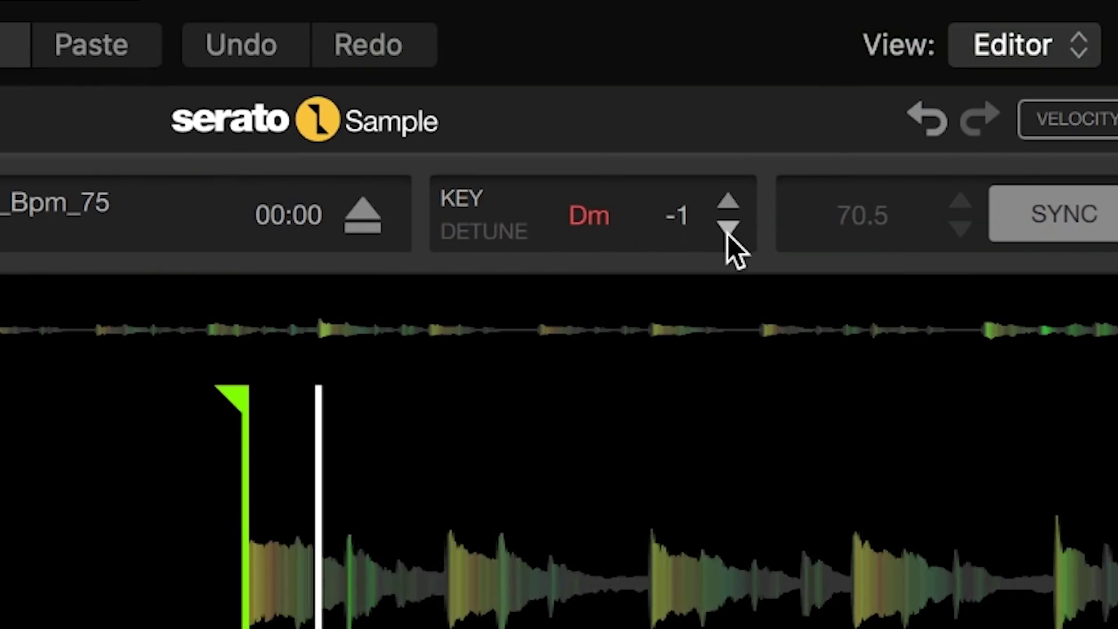
{"action": "left_click", "coordinate": [728, 228]}
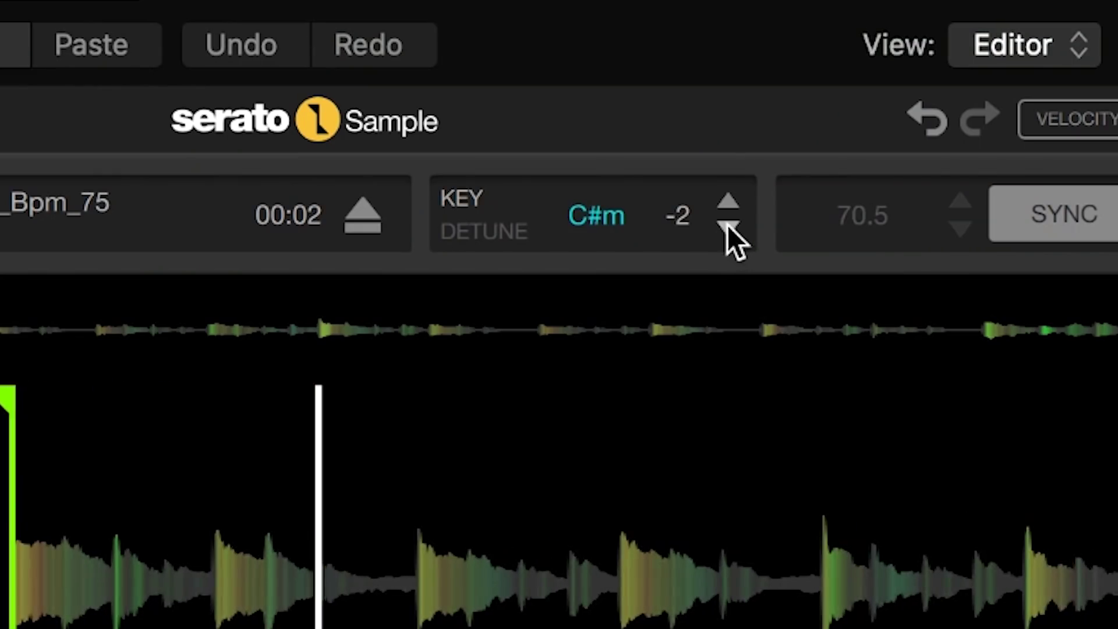
{"action": "left_click", "coordinate": [727, 201]}
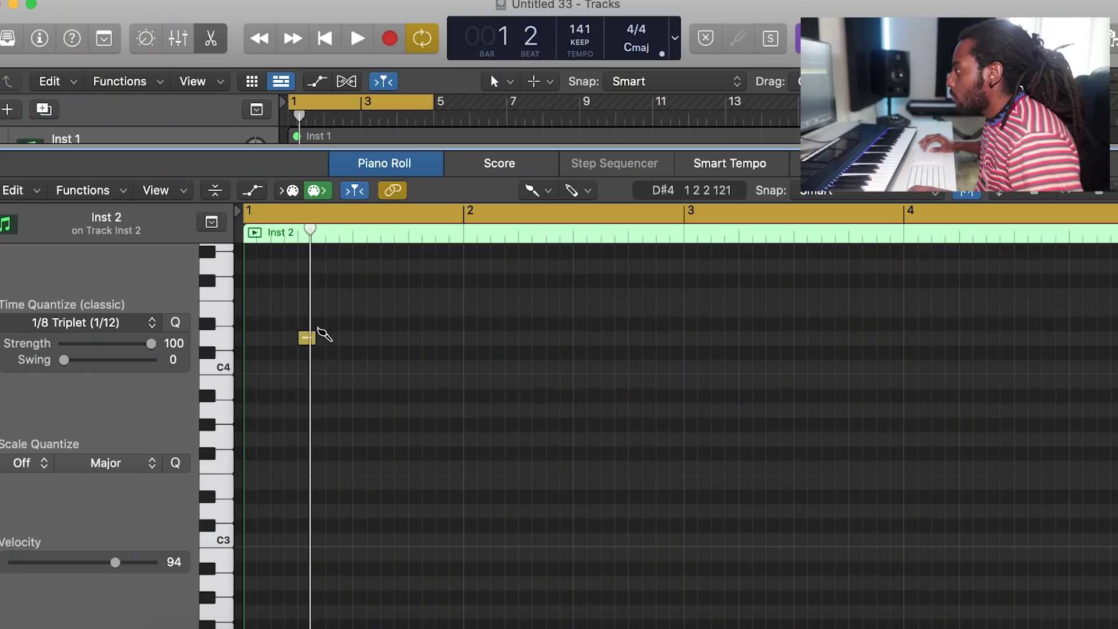
Step: Paint rising E4, F4 and A4 triplet notes after the D4 on beat 2 of bar 1 in the Inst 2 region
{"action": "left_click", "coordinate": [325, 309]}
{"action": "key", "text": "space"}
{"action": "left_click", "coordinate": [343, 294]}
{"action": "key", "text": "space"}
{"action": "scroll", "coordinate": [364, 273], "scroll_direction": "up", "scroll_amount": 2}
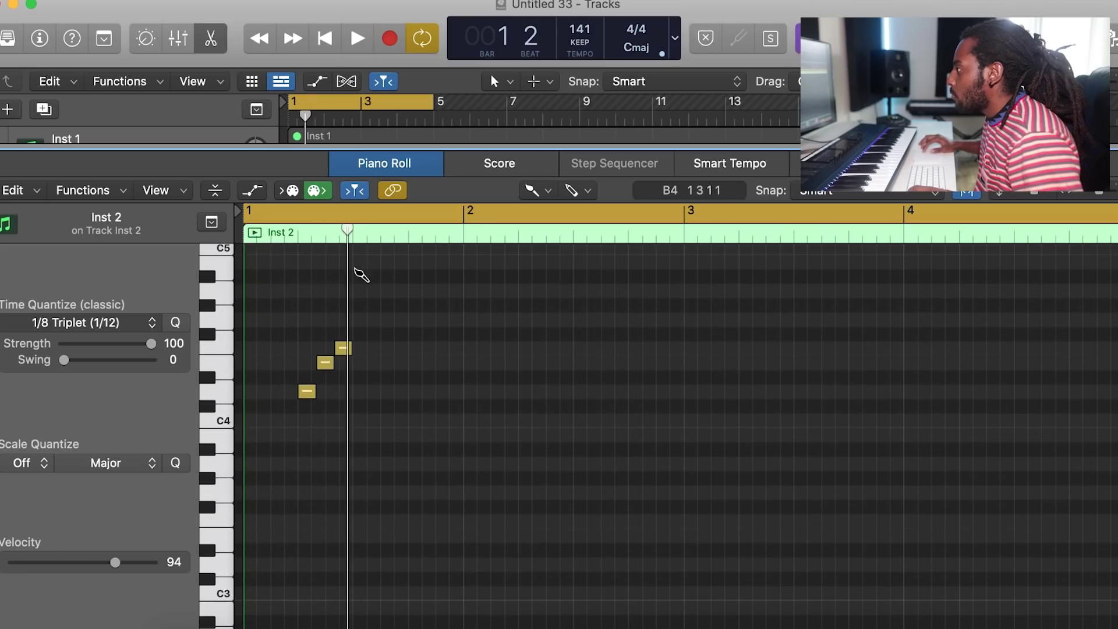
{"action": "left_click_drag", "start_coordinate": [359, 277], "coordinate": [360, 291]}
{"action": "key", "text": "space"}
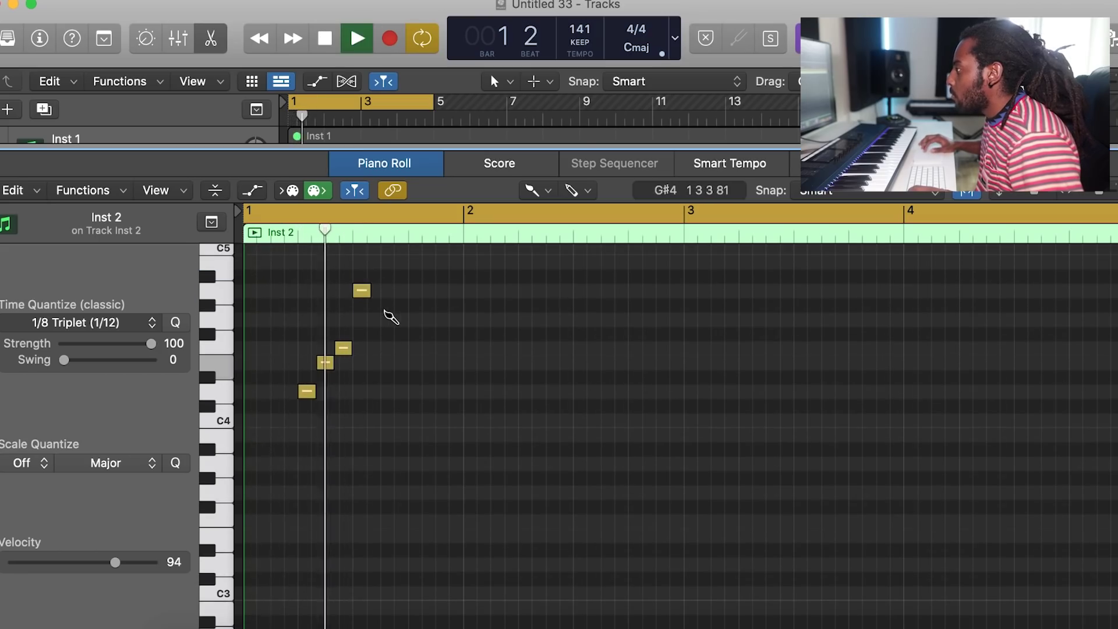
Step: Continue the melody with G4, F4, G4, F4 and E4 triplet notes to the end of bar 1 and audition it
{"action": "key", "text": "space"}
{"action": "left_click", "coordinate": [380, 319]}
{"action": "left_click", "coordinate": [398, 348]}
{"action": "left_click", "coordinate": [417, 304]}
{"action": "left_click", "coordinate": [431, 348]}
{"action": "left_click_drag", "start_coordinate": [449, 375], "coordinate": [449, 361]}
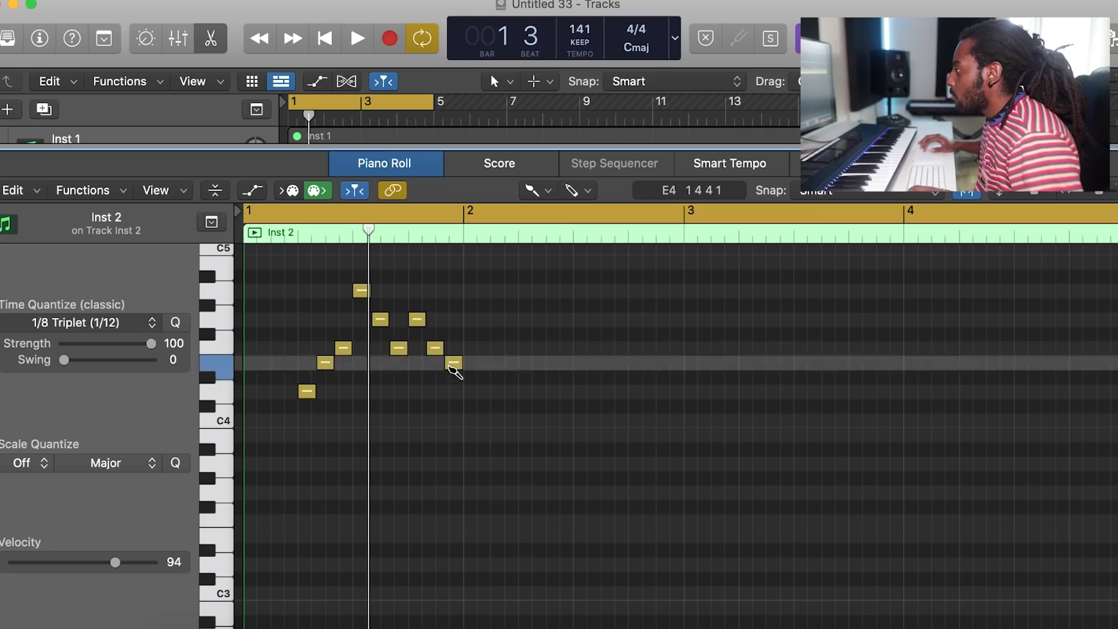
{"action": "key", "text": "space"}
{"action": "key", "text": "space"}
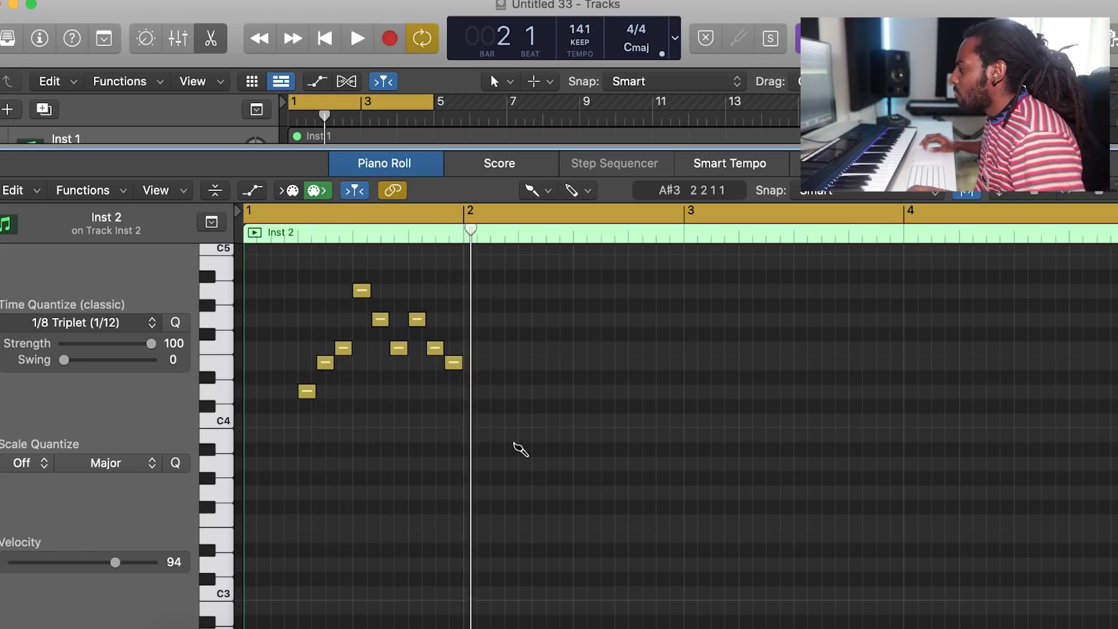
Step: Repeat the nine-note bar 1 melody into bar 2 of the Inst 2 region and audition it
{"action": "key", "text": "super+a"}
{"action": "key", "text": "space"}
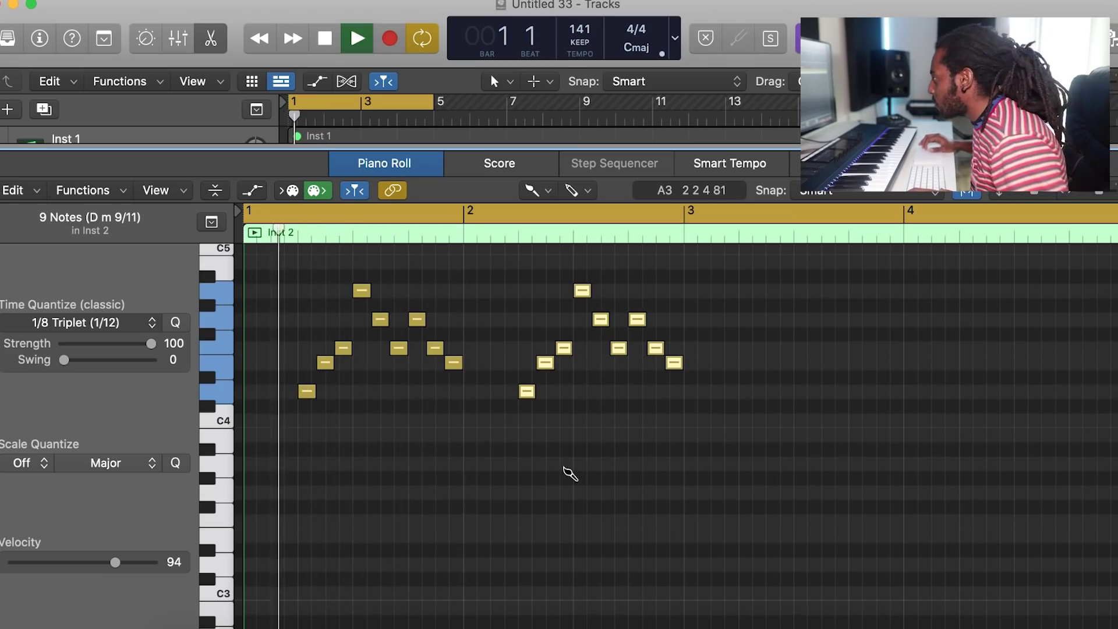
{"action": "scroll", "coordinate": [609, 407], "scroll_direction": "up", "scroll_amount": 5}
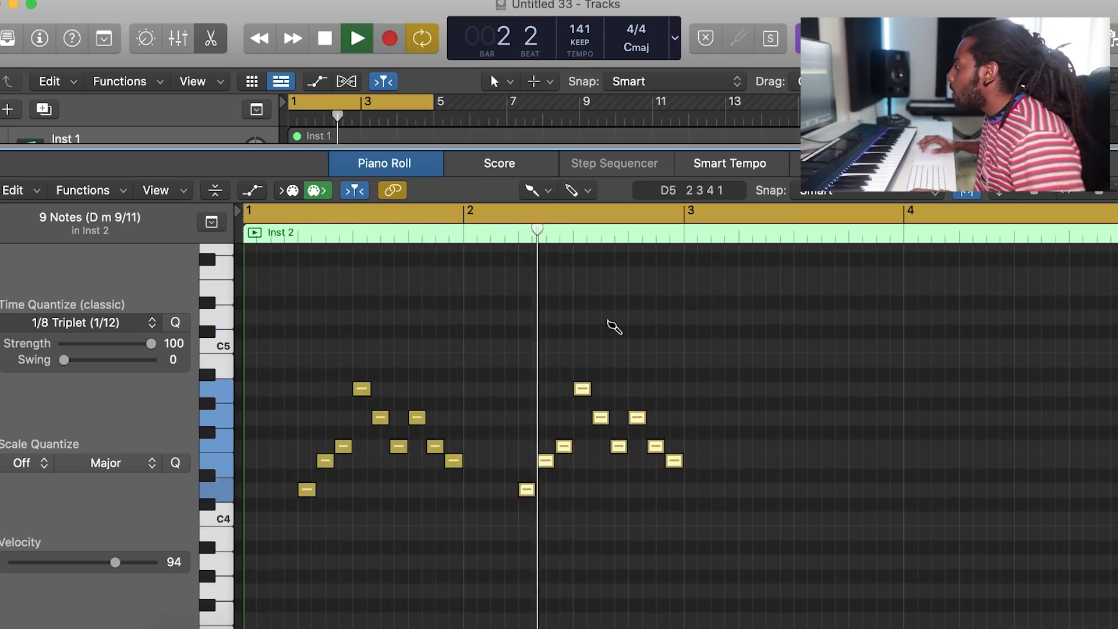
Step: Vary the bar 2 melody by raising its peak note to D5 and the following three notes to A4, G4 and A4
{"action": "key", "text": "space"}
{"action": "left_click", "coordinate": [582, 331]}
{"action": "left_click", "coordinate": [583, 360]}
{"action": "left_click", "coordinate": [581, 375]}
{"action": "key", "text": "space"}
{"action": "left_click", "coordinate": [582, 361]}
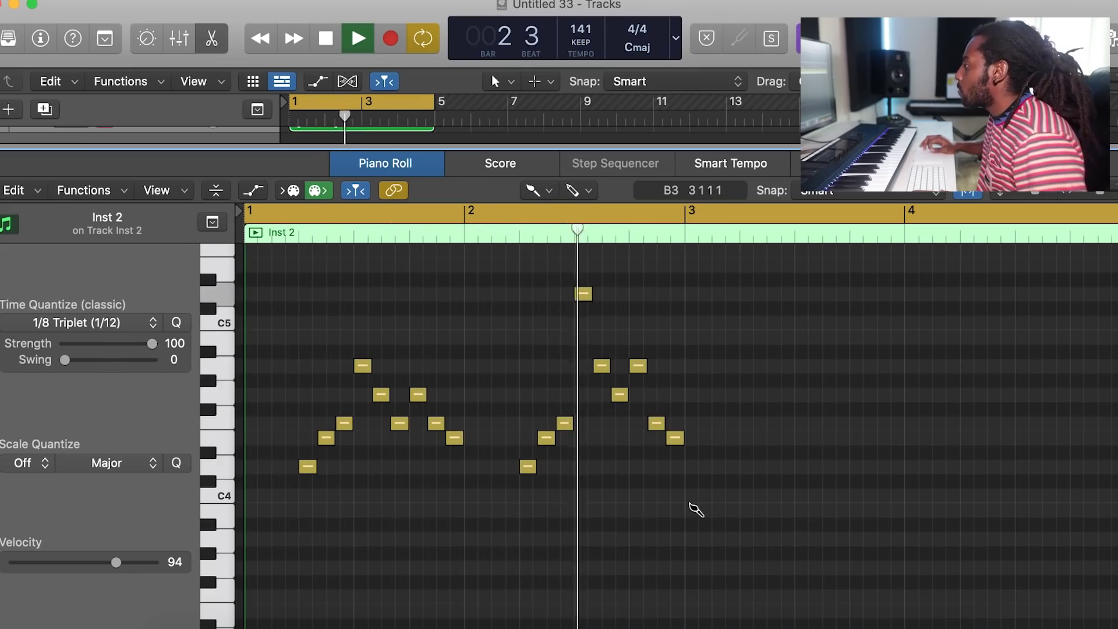
Step: Repeat the two-bar melody into bars 3 and 4, audition it and switch to the Pointer Tool
{"action": "key", "text": "space"}
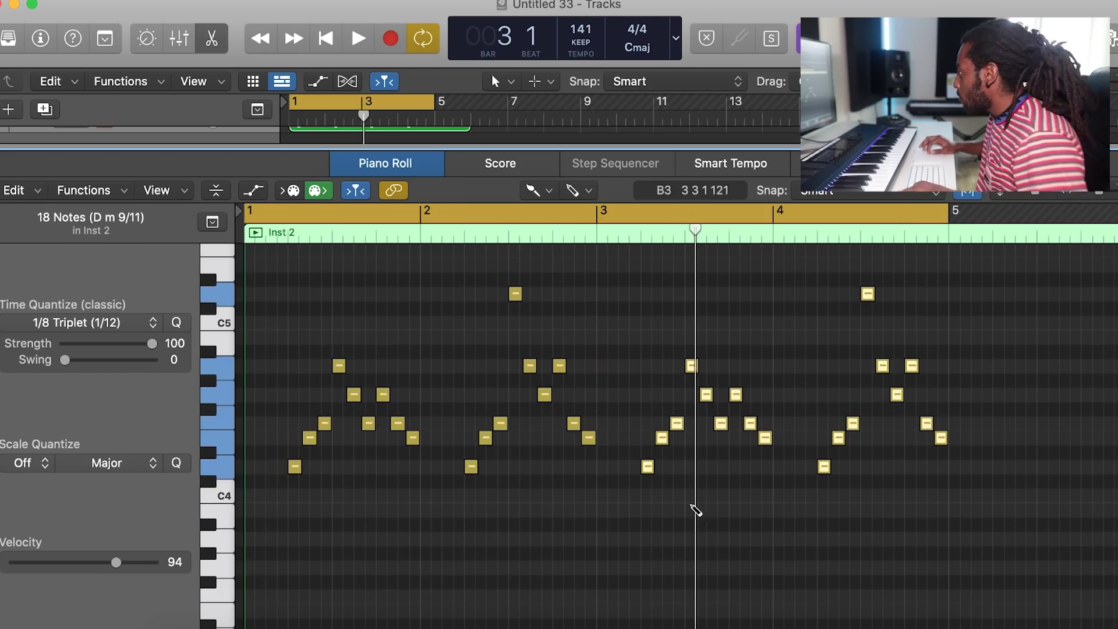
{"action": "key", "text": "space"}
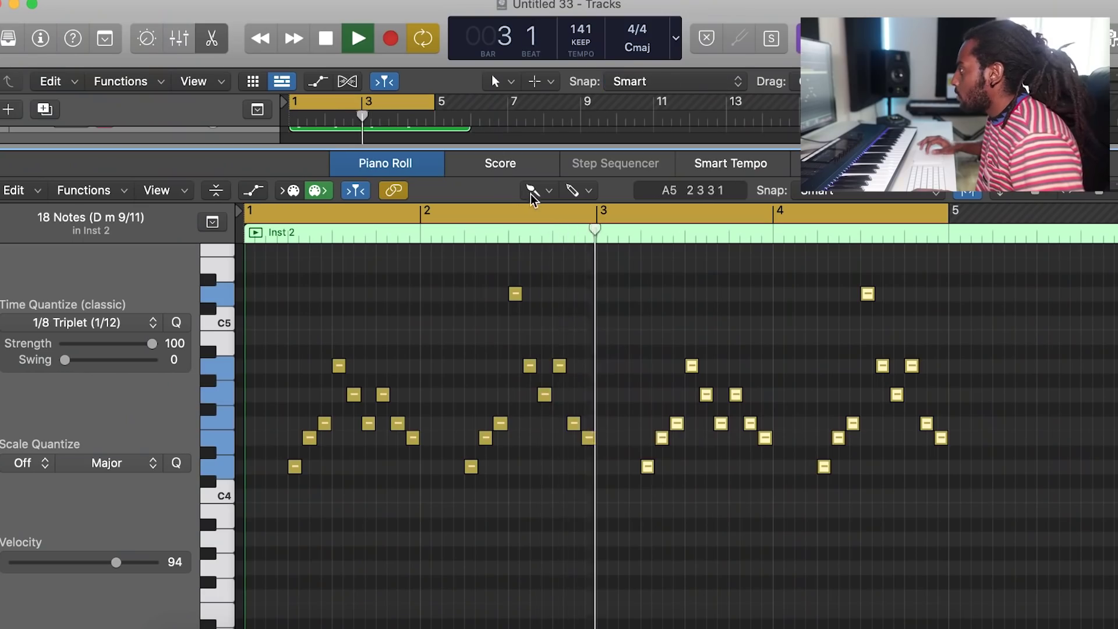
{"action": "left_click", "coordinate": [531, 192]}
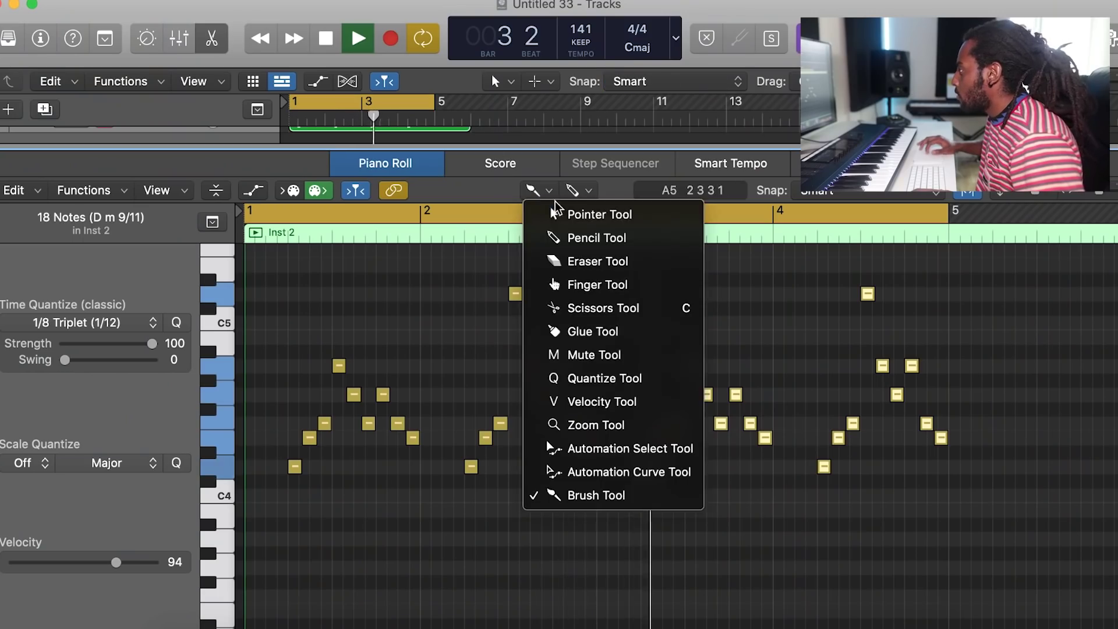
{"action": "left_click", "coordinate": [567, 212]}
{"action": "left_click_drag", "start_coordinate": [1076, 423], "coordinate": [921, 380]}
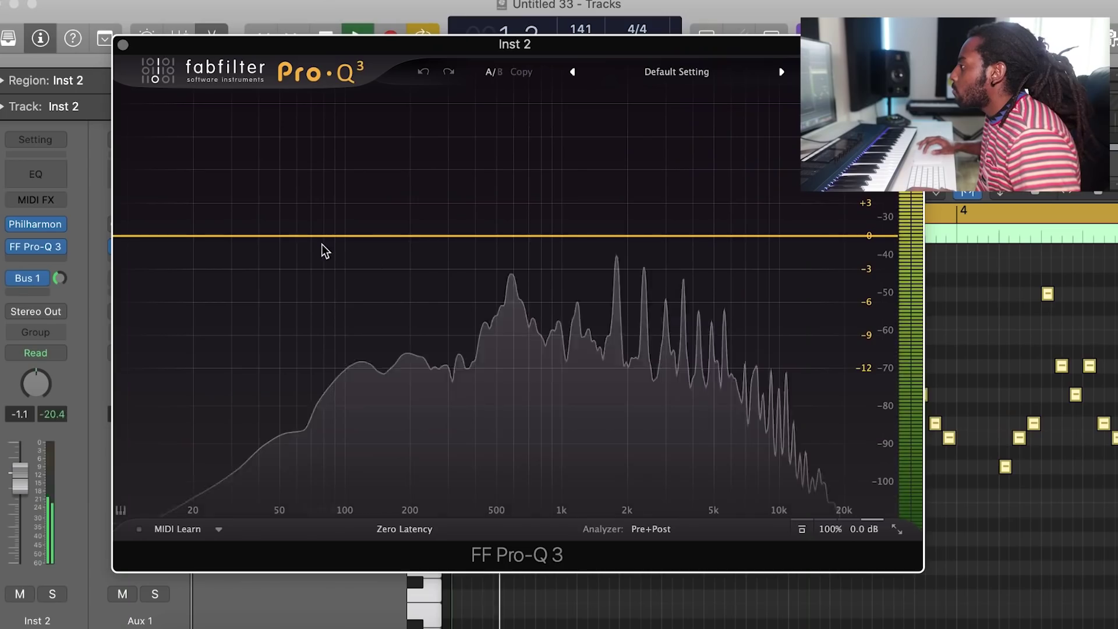
Step: Apply a 12 dB/oct low cut at about 480 Hz to Inst 2 in Pro-Q 3, and insert an Echo delay after it
{"action": "left_click_drag", "start_coordinate": [191, 236], "coordinate": [489, 241]}
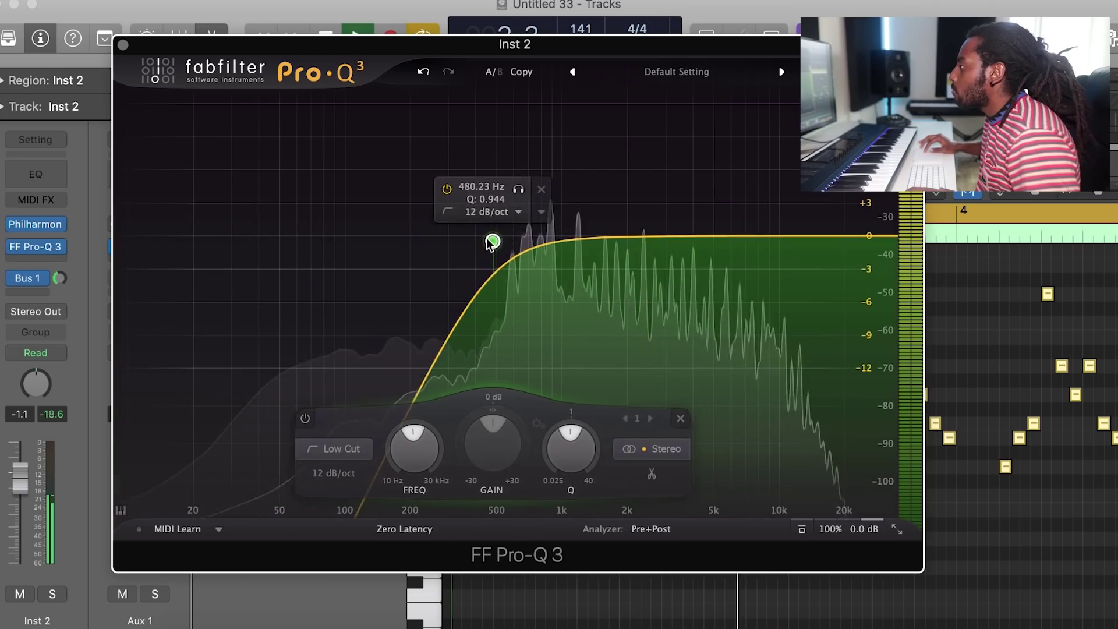
{"action": "left_click", "coordinate": [123, 44]}
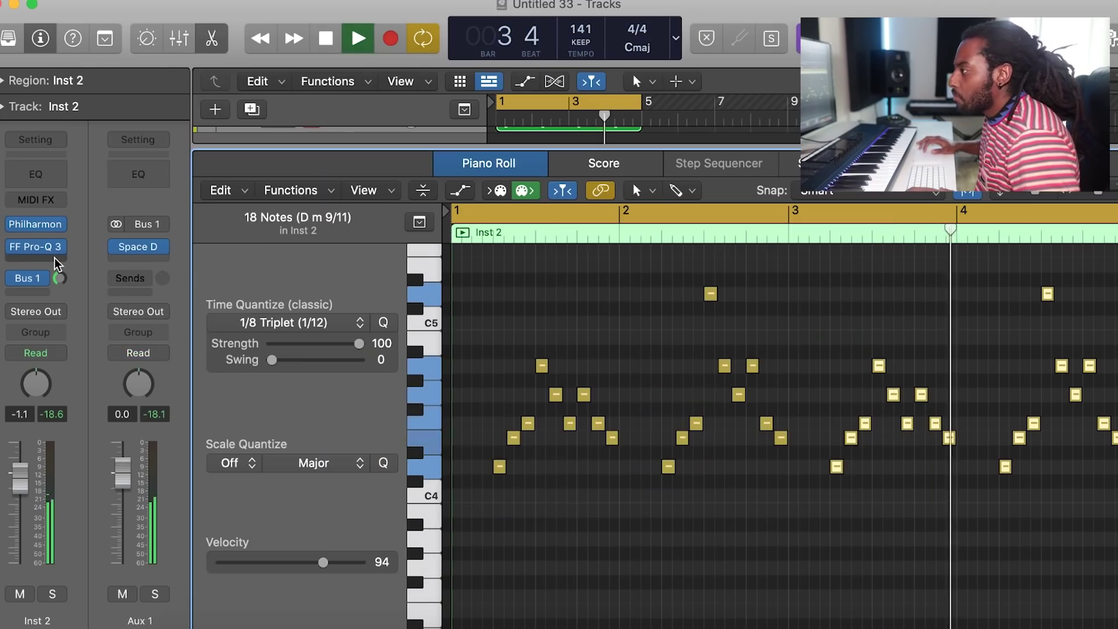
{"action": "left_click", "coordinate": [35, 246]}
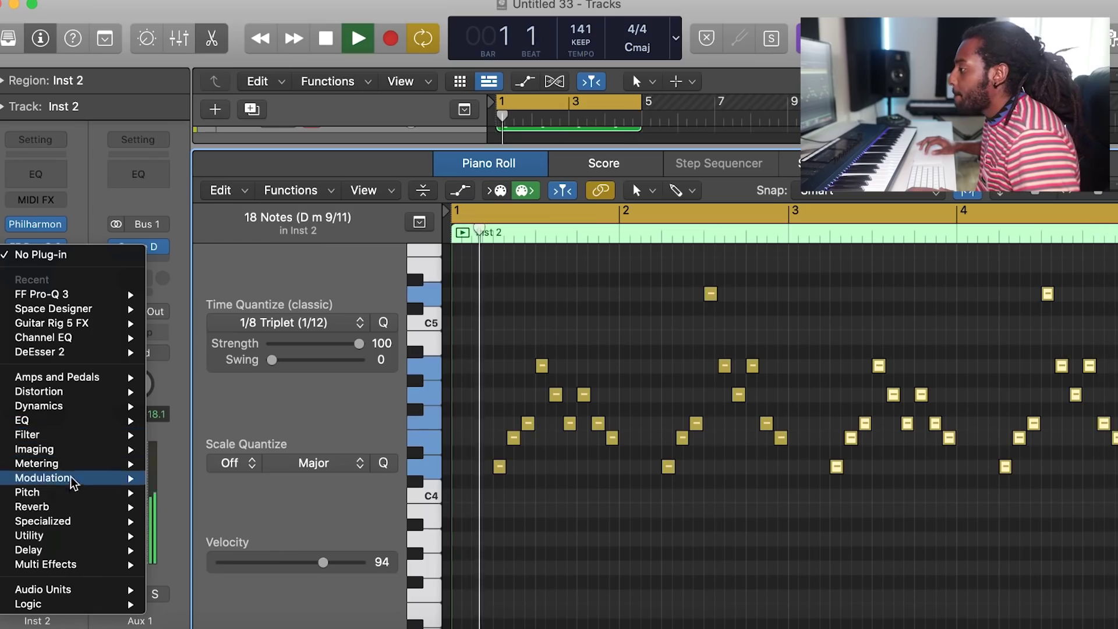
{"action": "mouse_move", "coordinate": [93, 550]}
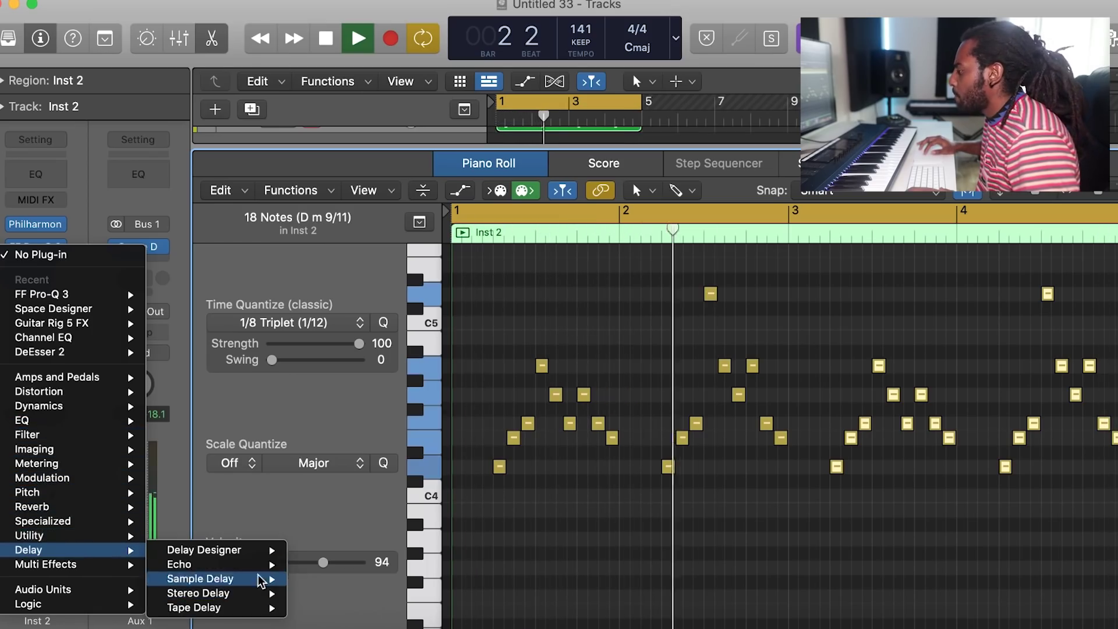
{"action": "mouse_move", "coordinate": [262, 564]}
{"action": "left_click", "coordinate": [326, 568]}
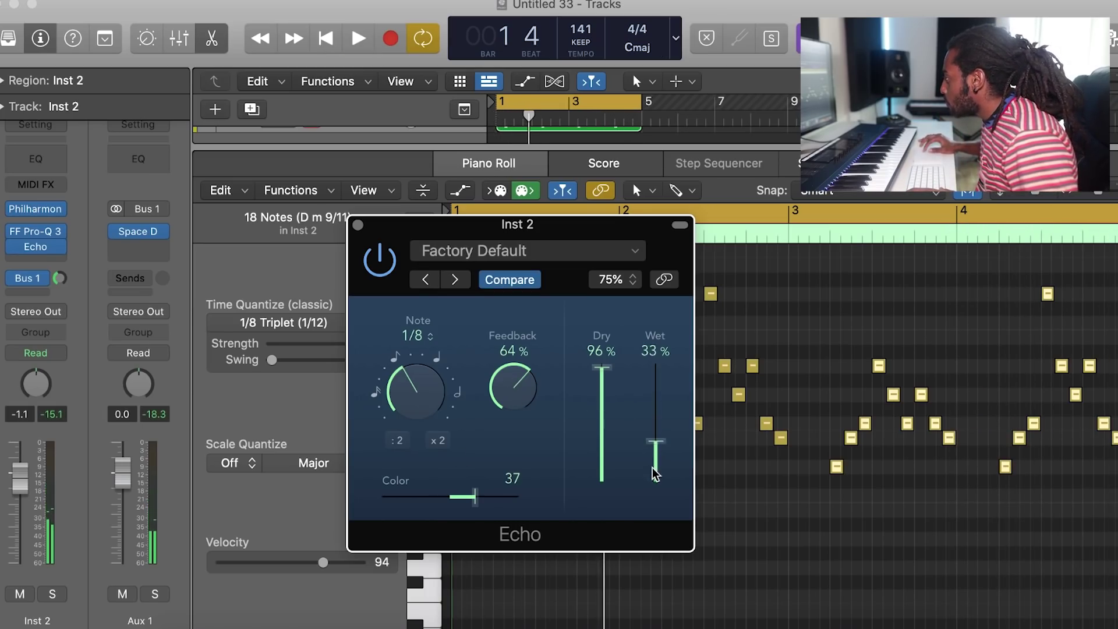
Step: Set the Echo on Inst 2 to a 1/2 note with 25% wet, and lower its feedback while auditioning
{"action": "key", "text": "space"}
{"action": "left_click_drag", "start_coordinate": [655, 479], "coordinate": [655, 484]}
{"action": "key", "text": "space"}
{"action": "left_click", "coordinate": [418, 351]}
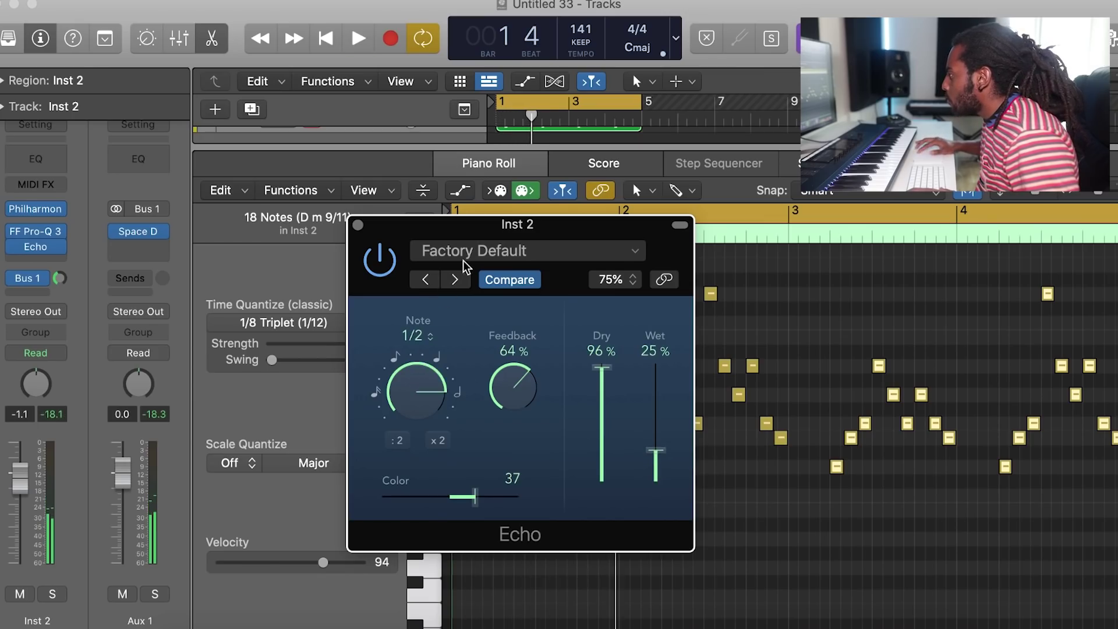
{"action": "key", "text": "space"}
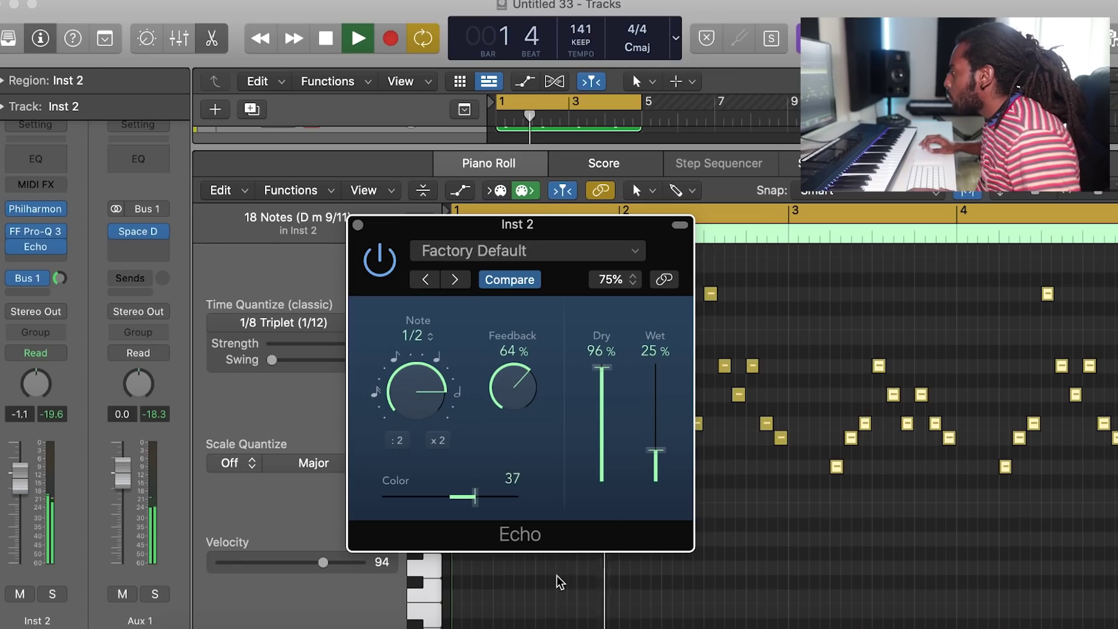
{"action": "left_click_drag", "start_coordinate": [513, 387], "coordinate": [474, 488]}
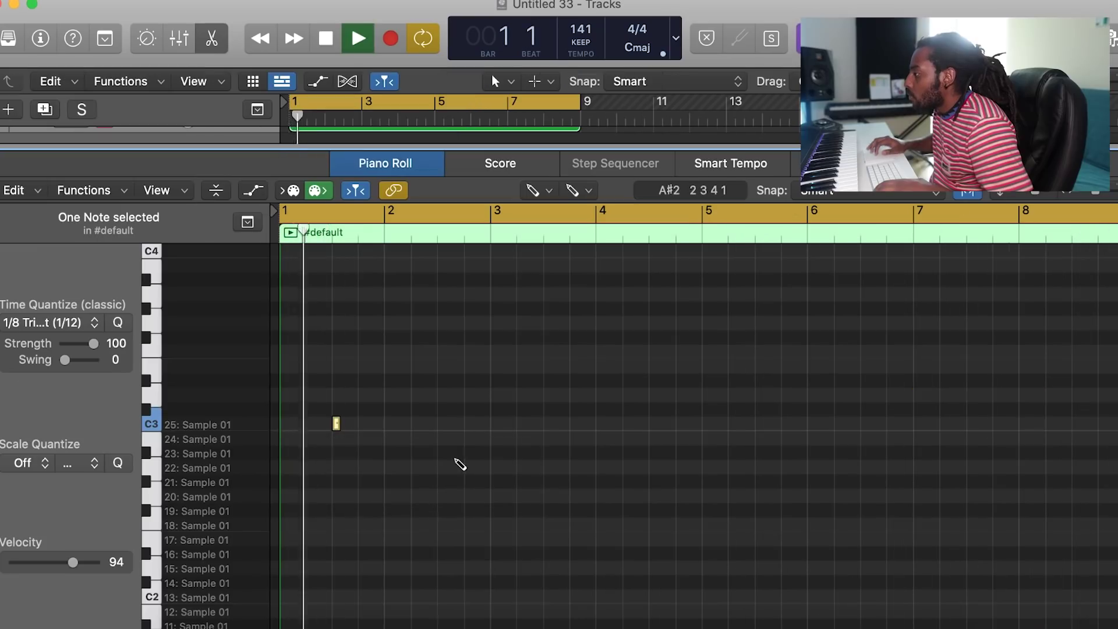
Step: Add two C3 hits in bar 2 of the #default region, one just before beat 3 and one on beat 4
{"action": "key", "text": "space"}
{"action": "left_click", "coordinate": [427, 424]}
{"action": "left_click", "coordinate": [466, 424]}
{"action": "key", "text": "space"}
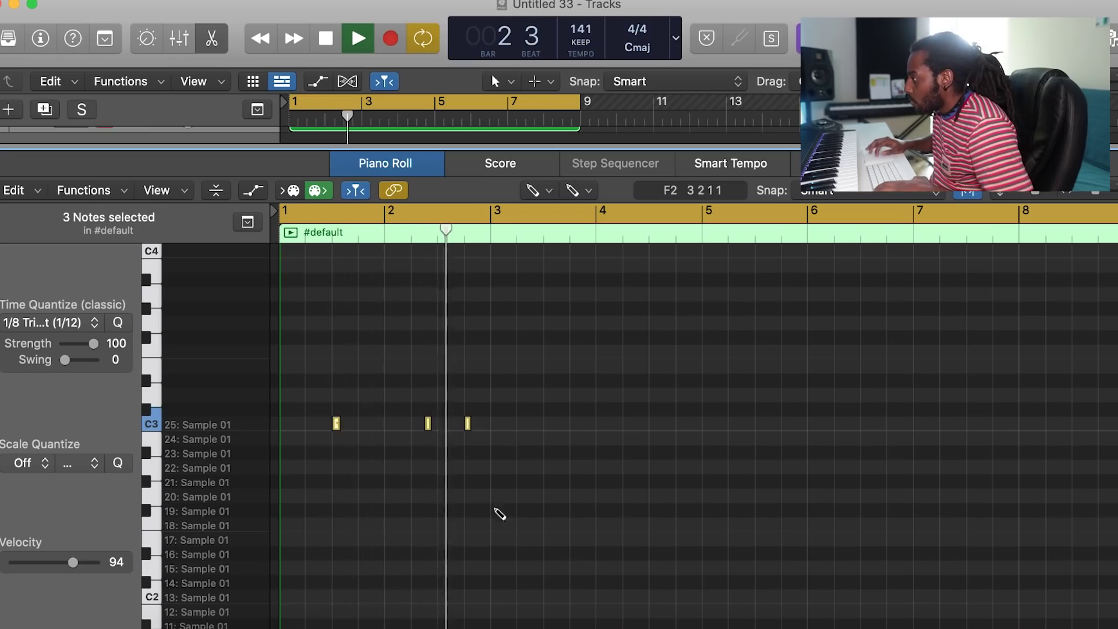
Step: Copy the three C3 hits from bars 1 and 2 into bars 3 and 4 and audition the pattern
{"action": "key", "text": "space"}
{"action": "left_click_drag", "start_coordinate": [337, 428], "coordinate": [548, 431]}
{"action": "key", "text": "space"}
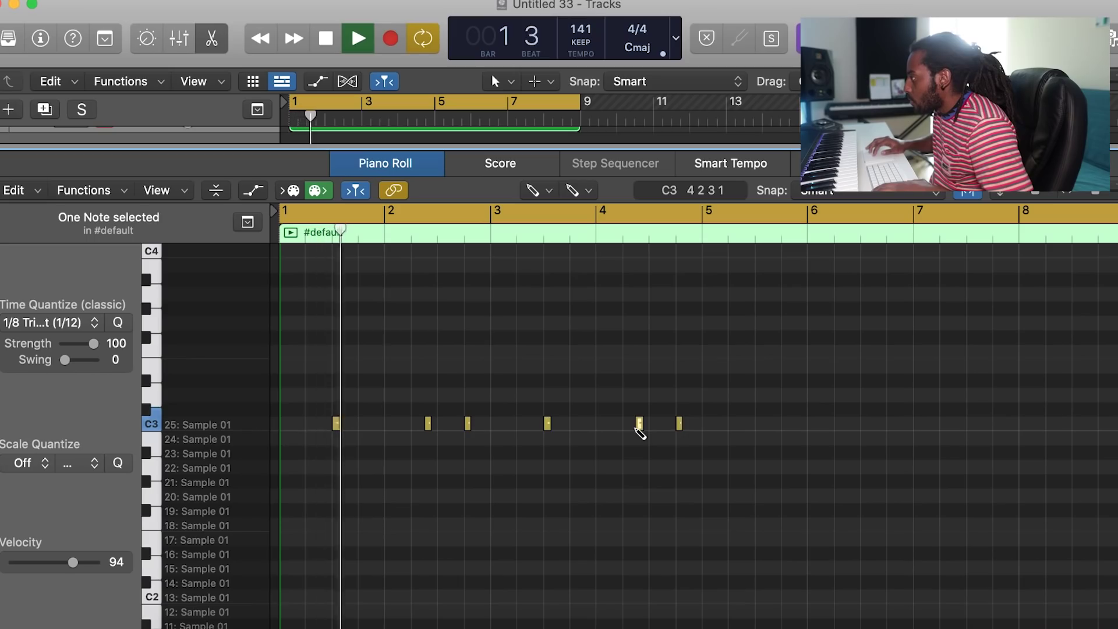
{"action": "left_click", "coordinate": [639, 423]}
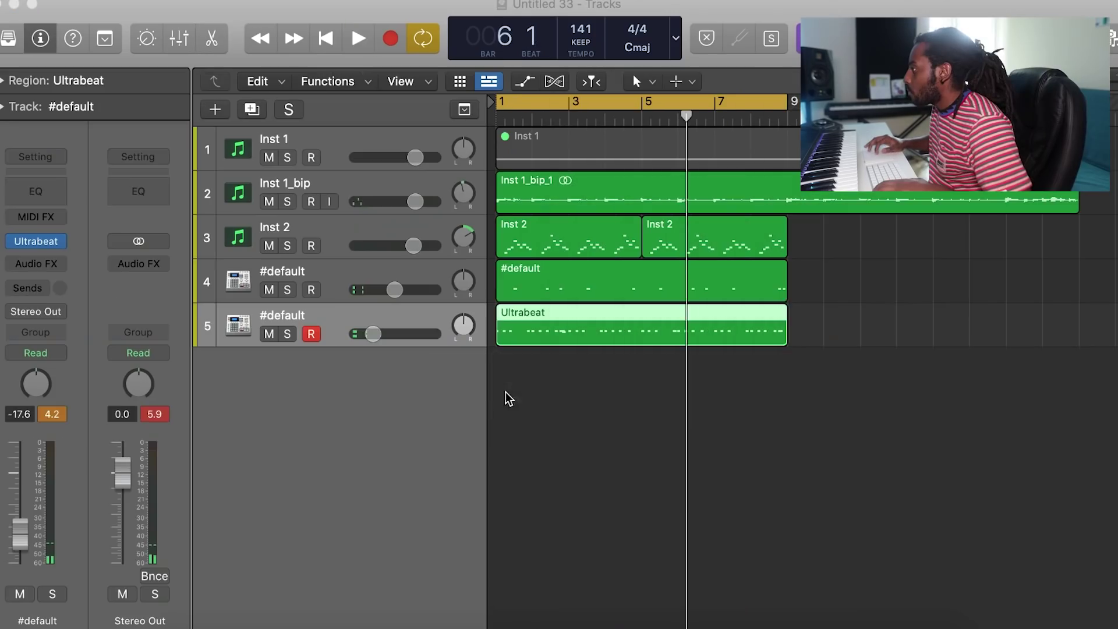
Step: Play the beat from the start, raise track 5's volume to -15.0 dB and slightly lower track 4's volume
{"action": "left_click", "coordinate": [506, 394]}
{"action": "key", "text": "Return"}
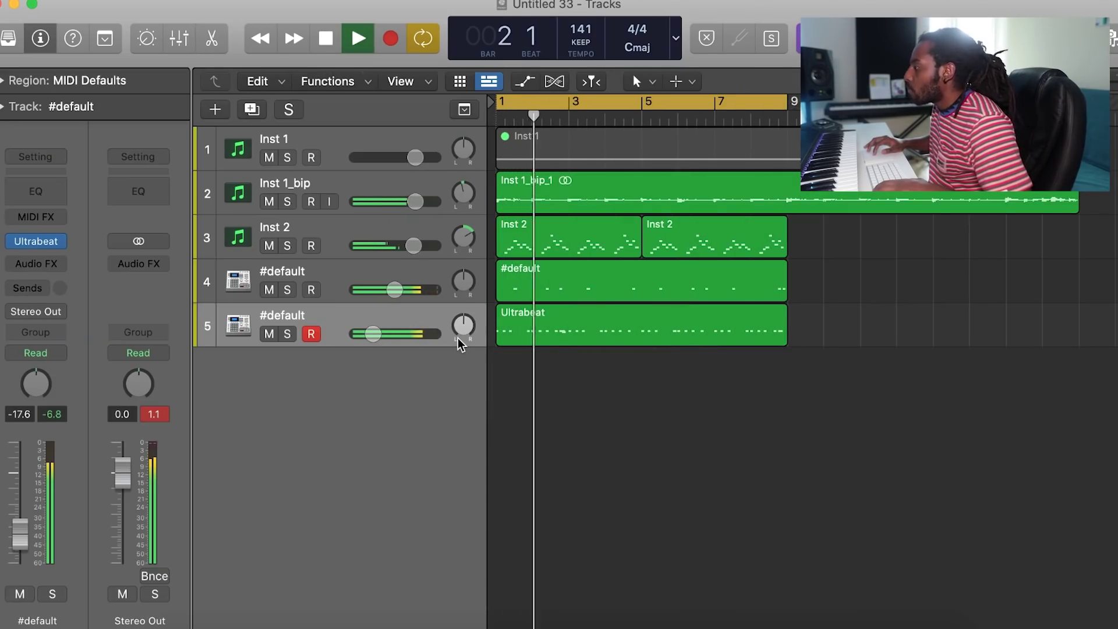
{"action": "left_click_drag", "start_coordinate": [374, 336], "coordinate": [385, 338]}
{"action": "left_click_drag", "start_coordinate": [395, 289], "coordinate": [389, 290]}
Step: Replace the Ultrabeat region on track 5 with a hi-hat MIDI file from Finder placed at bar 1, and play it
{"action": "left_click", "coordinate": [561, 327]}
{"action": "key", "text": "Delete"}
{"action": "key", "text": "space"}
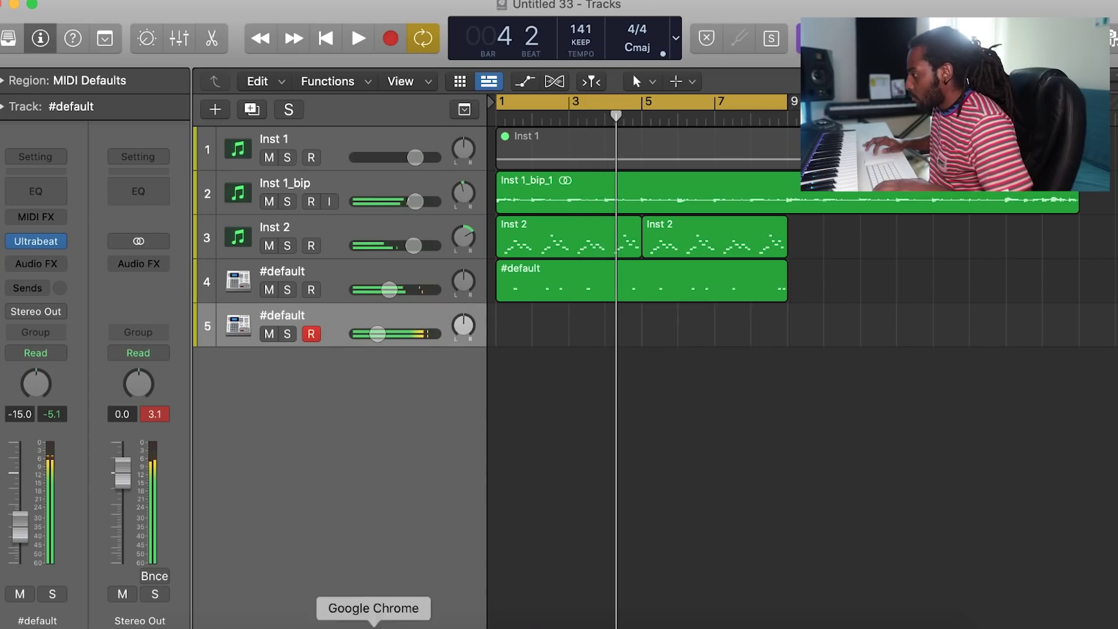
{"action": "left_click", "coordinate": [180, 620]}
{"action": "left_click", "coordinate": [829, 285]}
{"action": "left_click_drag", "start_coordinate": [830, 284], "coordinate": [506, 333]}
{"action": "key", "text": "space"}
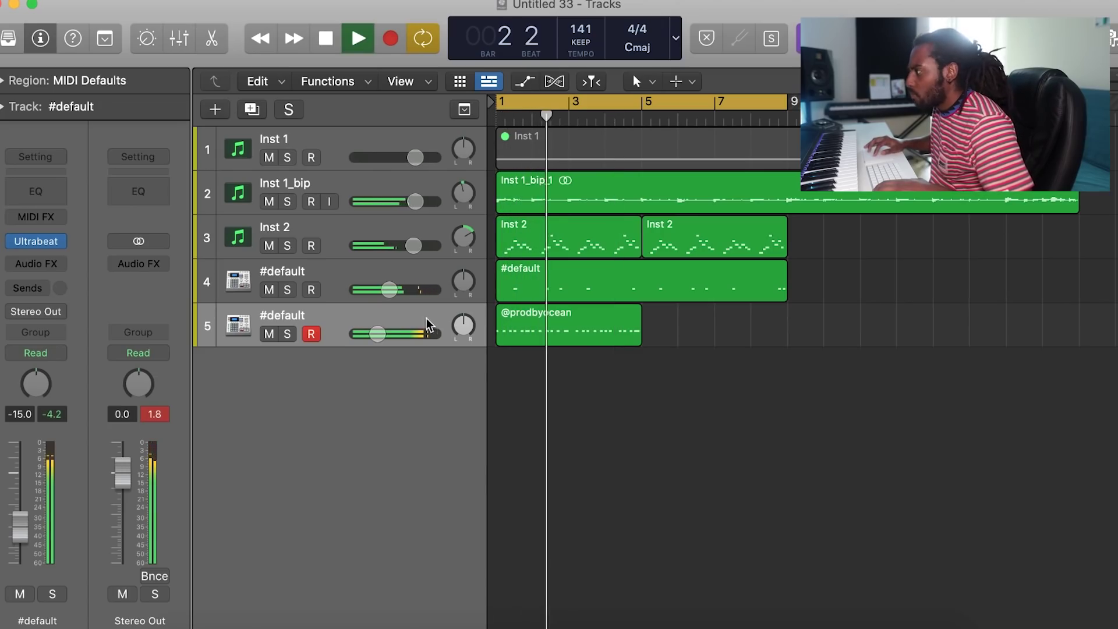
Step: Extend track 5's hi-hat region through bar 8 by repeating and joining it, and adjust the track's pan and volume
{"action": "left_click_drag", "start_coordinate": [458, 328], "coordinate": [458, 332]}
{"action": "left_click", "coordinate": [588, 315]}
{"action": "key", "text": "super+r"}
{"action": "left_click_drag", "start_coordinate": [716, 359], "coordinate": [604, 334]}
{"action": "key", "text": "super+j"}
{"action": "left_click_drag", "start_coordinate": [356, 334], "coordinate": [383, 335]}
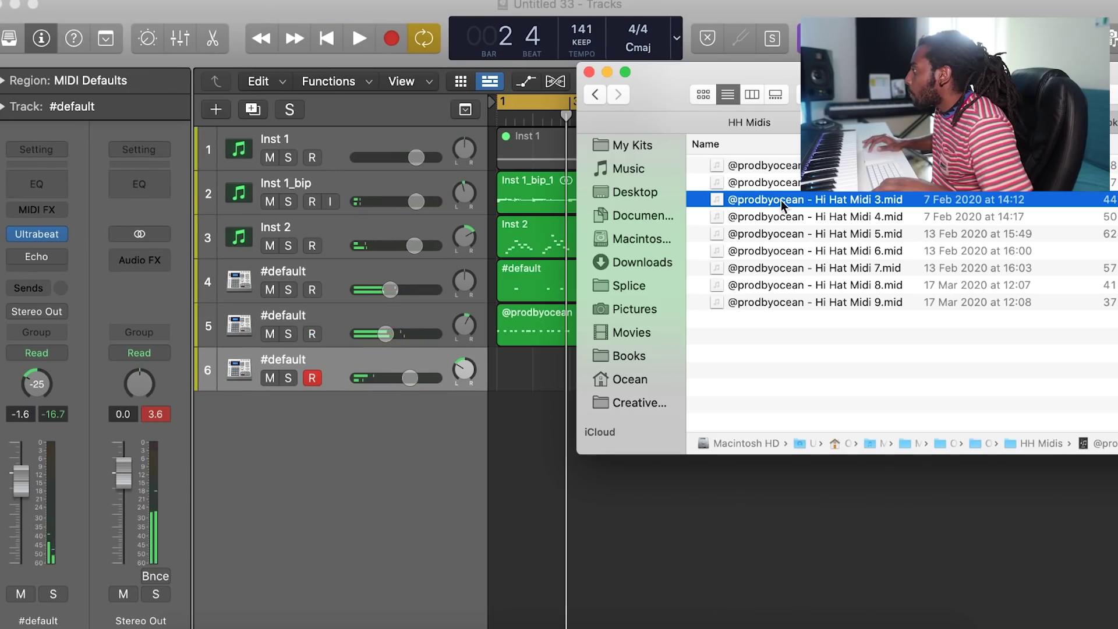
Step: Place Hi Hat Midi 3.mid from Finder at bar 1 on track 6, and set that track to pan -20 and volume -0.9 dB
{"action": "left_click_drag", "start_coordinate": [781, 201], "coordinate": [504, 378]}
{"action": "left_click", "coordinate": [504, 439]}
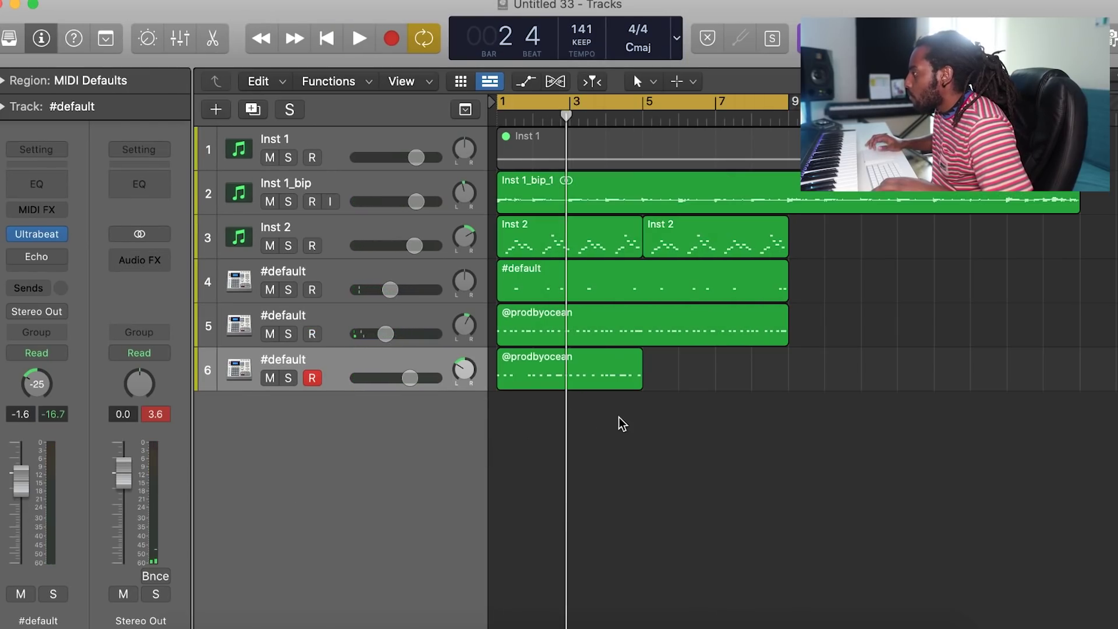
{"action": "key", "text": "space"}
{"action": "left_click_drag", "start_coordinate": [464, 369], "coordinate": [413, 378]}
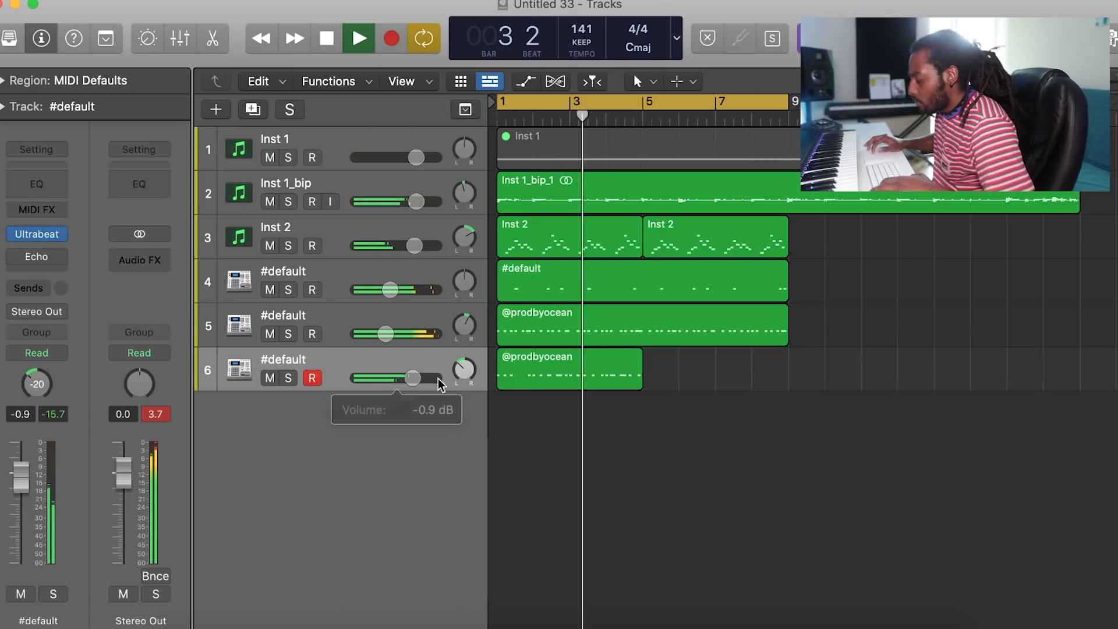
Step: Repeat the four-bar hi-hat region on track 6 so it fills bars 5 to 8
{"action": "left_click", "coordinate": [626, 368]}
{"action": "key", "text": "super+r"}
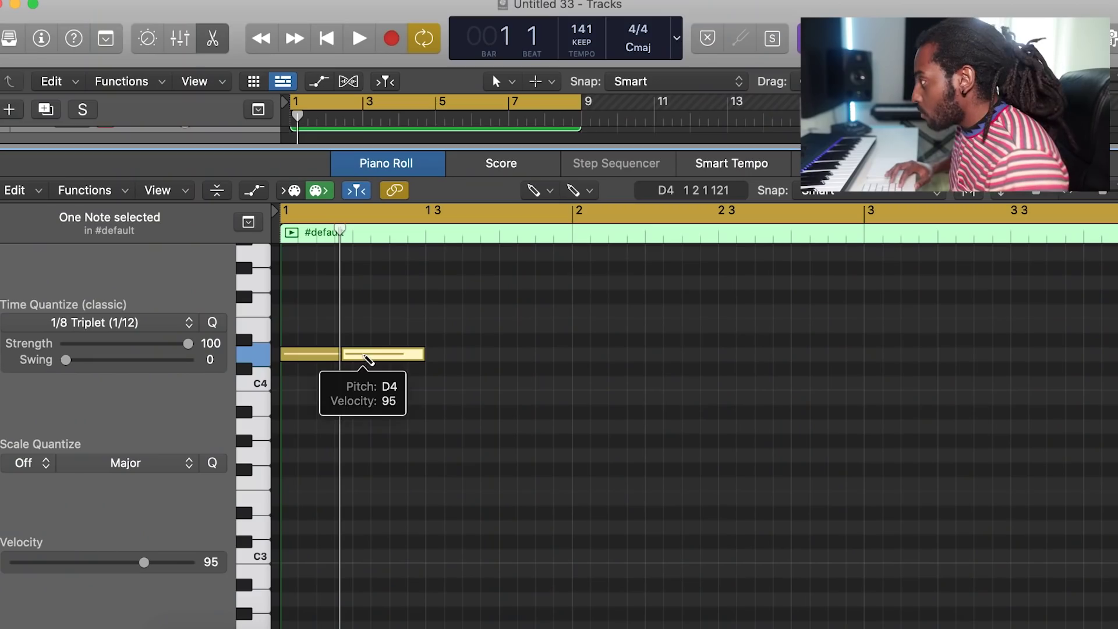
Step: Move the second 808 note in bar 1 to D3 on beat 2 and shorten it to about one beat
{"action": "left_click_drag", "start_coordinate": [373, 529], "coordinate": [383, 537]}
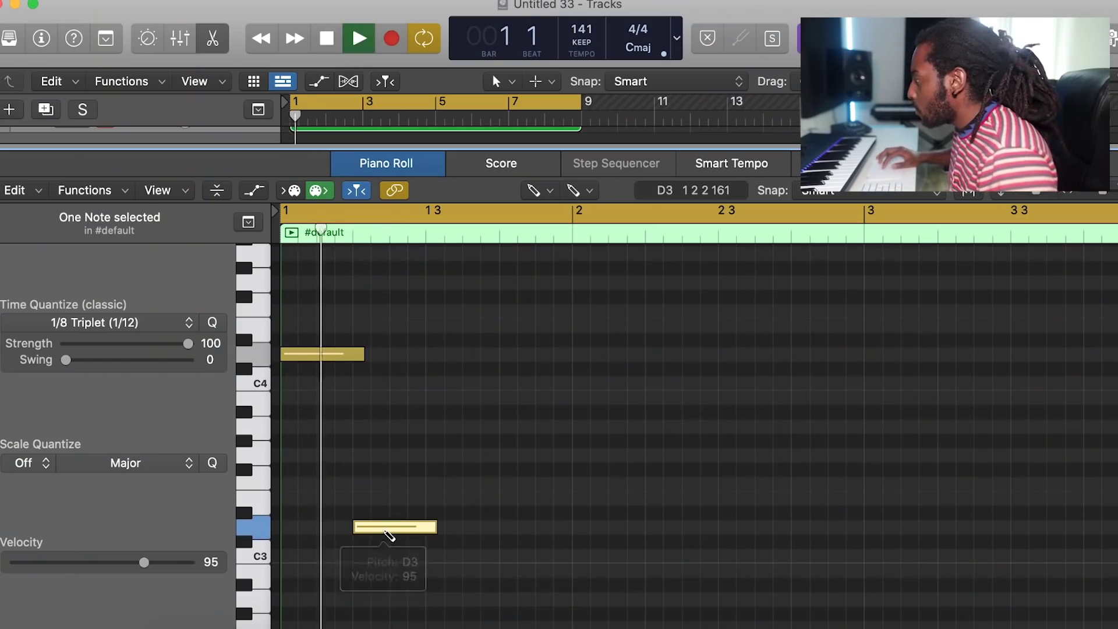
{"action": "left_click_drag", "start_coordinate": [1100, 191], "coordinate": [1098, 191]}
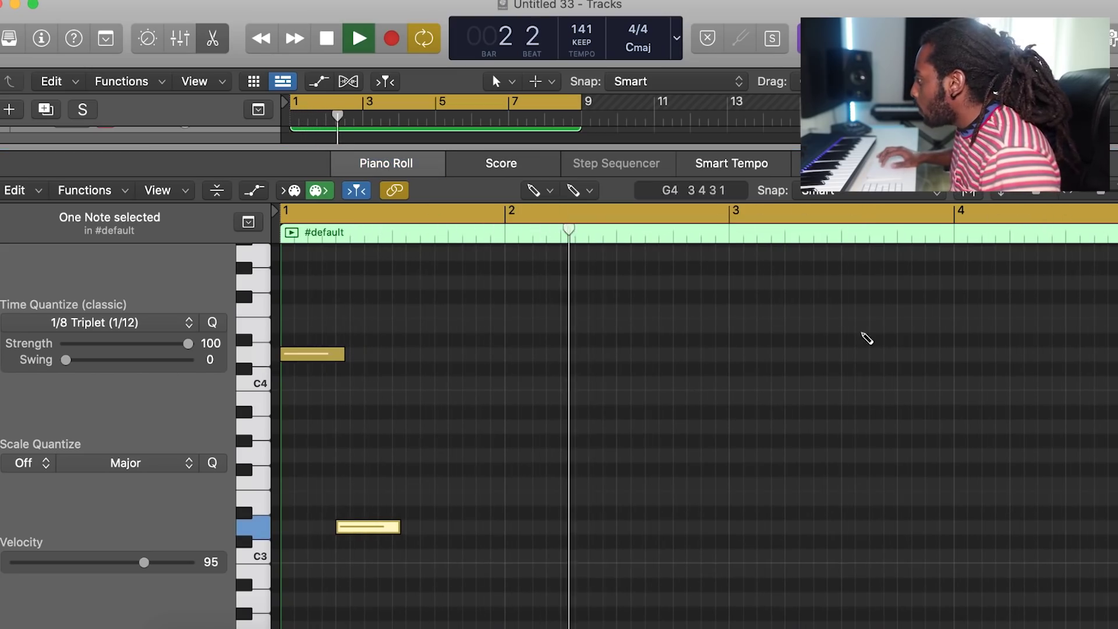
{"action": "key", "text": "space"}
{"action": "left_click_drag", "start_coordinate": [395, 531], "coordinate": [388, 530]}
{"action": "key", "text": "space"}
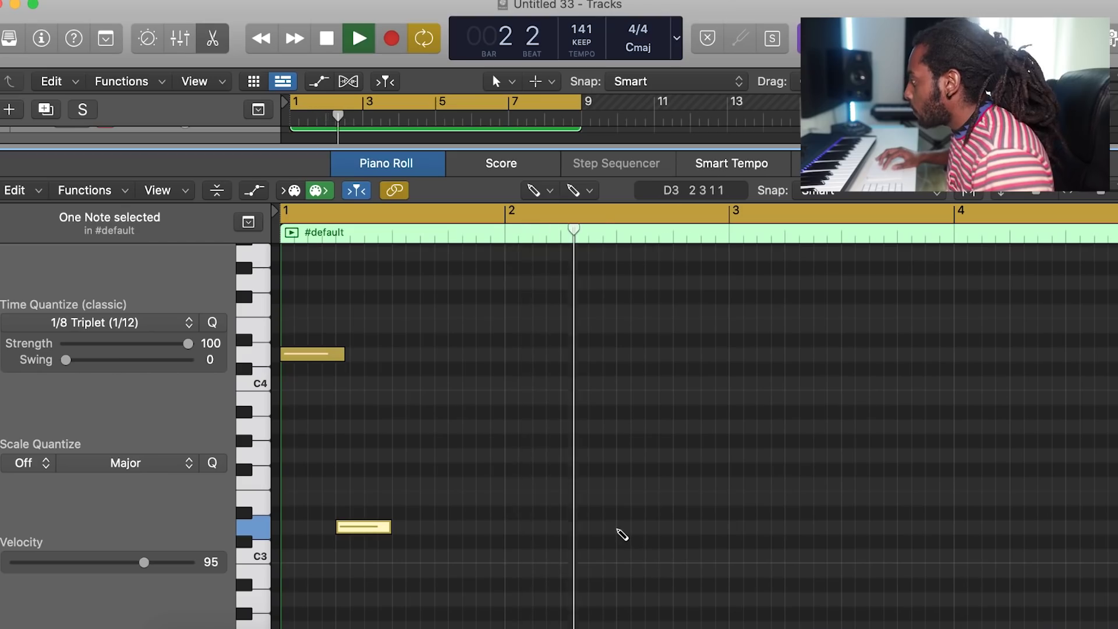
Step: Add D3 808 notes on beats 3 and 4 of bar 2 and at the start of bar 3, auditioning them
{"action": "key", "text": "space"}
{"action": "left_click", "coordinate": [618, 528]}
{"action": "left_click", "coordinate": [678, 528]}
{"action": "key", "text": "space"}
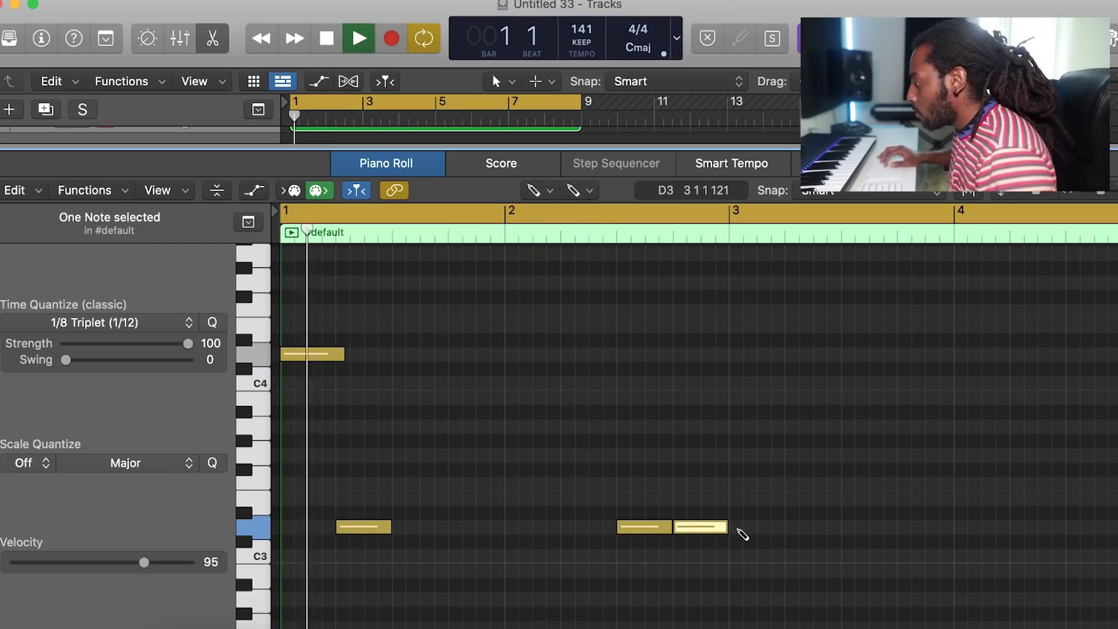
{"action": "mouse_move", "coordinate": [716, 528]}
{"action": "left_mouse_down"}
{"action": "mouse_move", "coordinate": [750, 527]}
{"action": "mouse_move", "coordinate": [725, 529]}
{"action": "left_mouse_up"}
{"action": "key", "text": "space"}
{"action": "left_click", "coordinate": [734, 527]}
{"action": "key", "text": "space"}
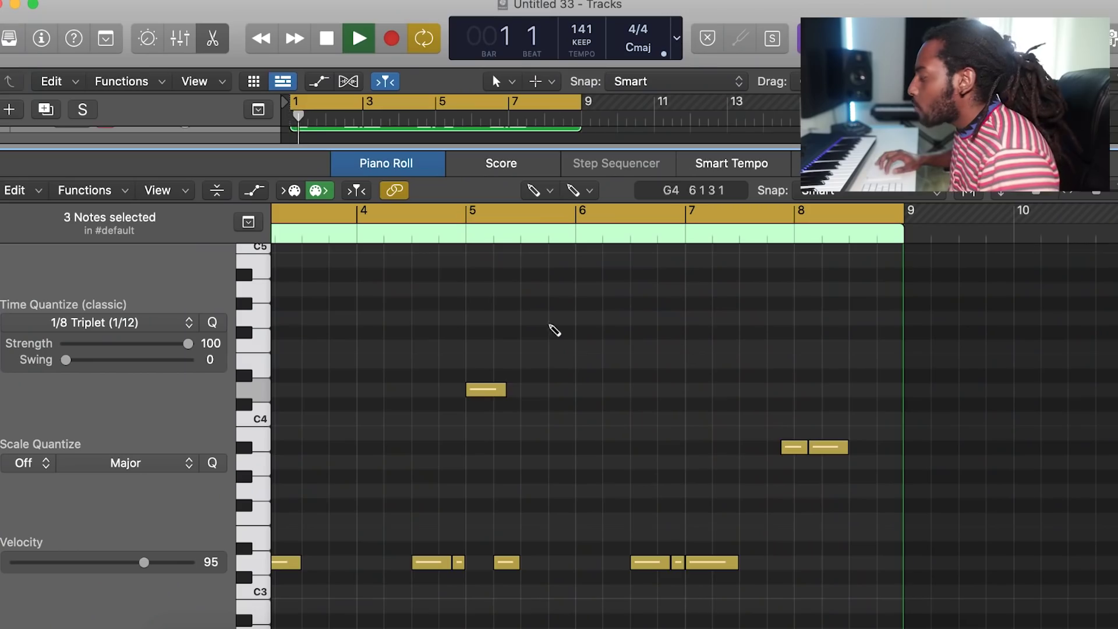
Step: Extend the 808 line in bar 8 with an A3 note on beat 3 and a short A3 note at 8 4 3 1
{"action": "scroll", "coordinate": [553, 329], "scroll_direction": "up", "scroll_amount": 3}
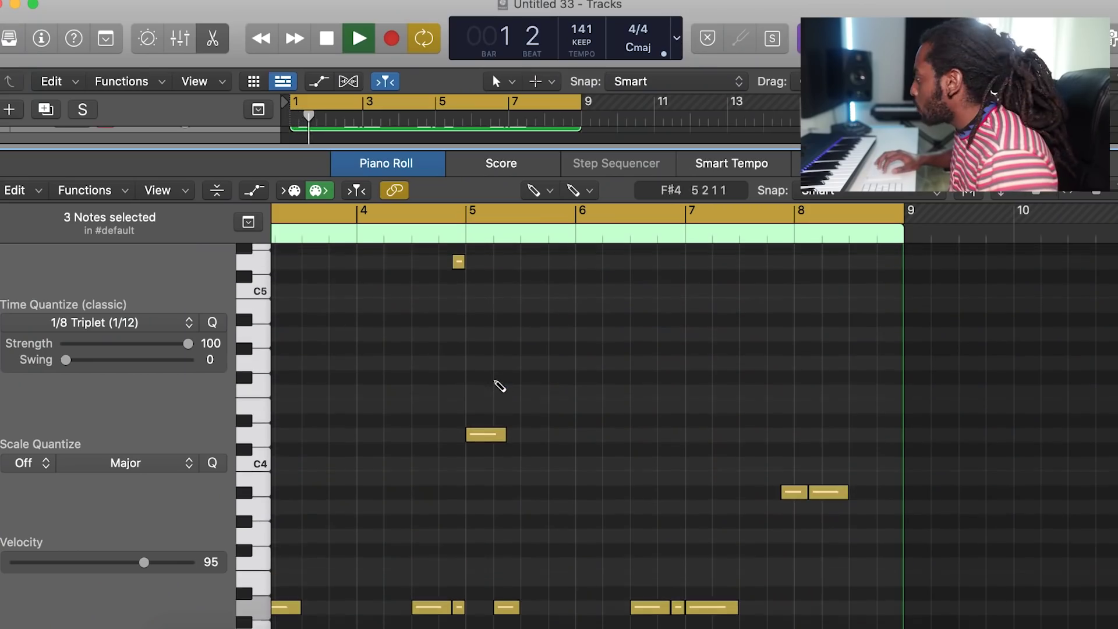
{"action": "left_click_drag", "start_coordinate": [863, 528], "coordinate": [888, 529]}
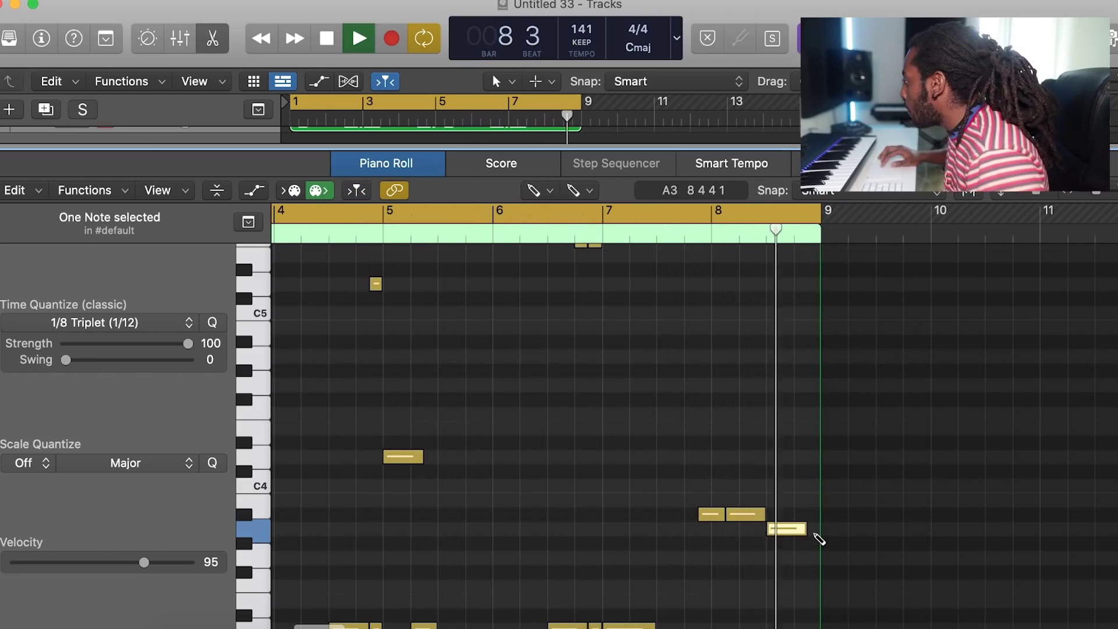
{"action": "key", "text": "space"}
{"action": "left_click_drag", "start_coordinate": [842, 531], "coordinate": [813, 530]}
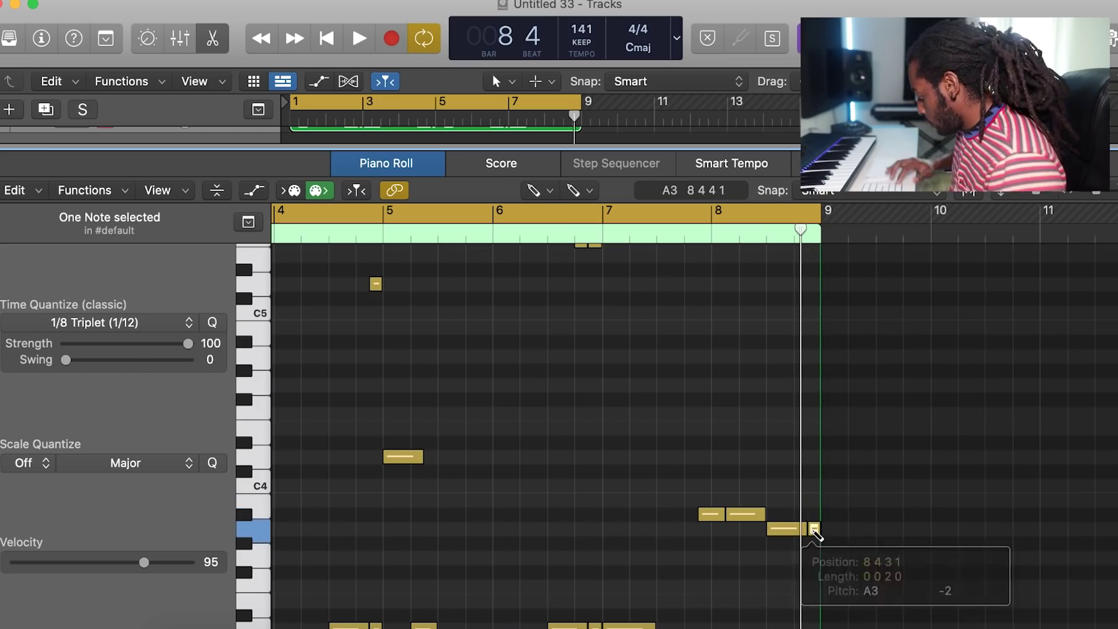
Step: Stack a short A5 note above the closing A3 in bar 8, review the full 808 line and close the note editor
{"action": "key", "text": "alt+shift+Up"}
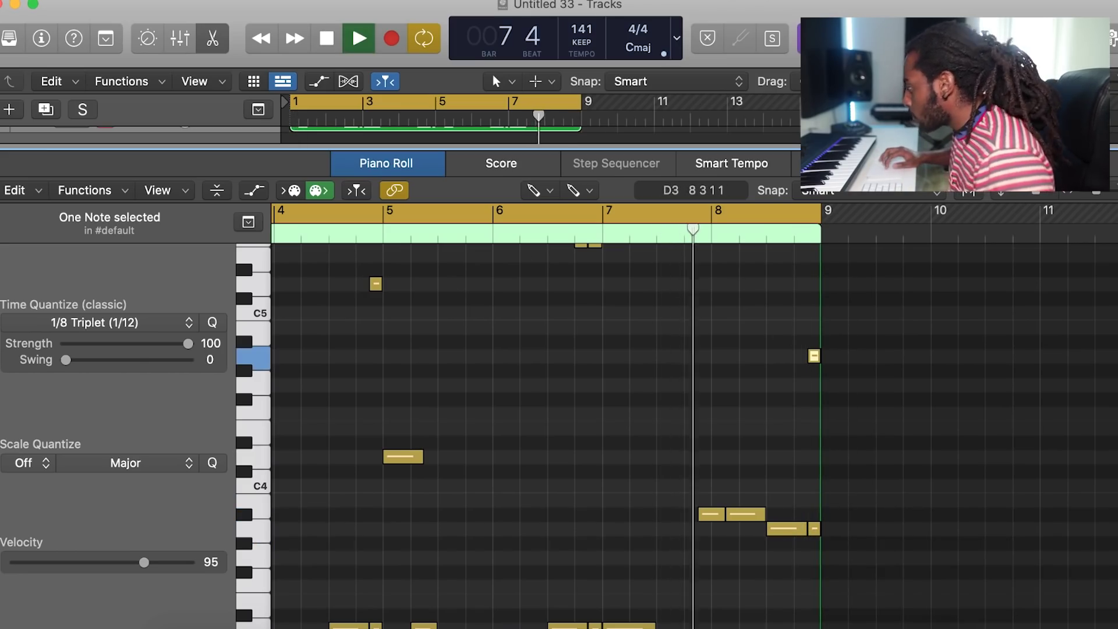
{"action": "scroll", "coordinate": [739, 509], "scroll_direction": "up", "scroll_amount": 3}
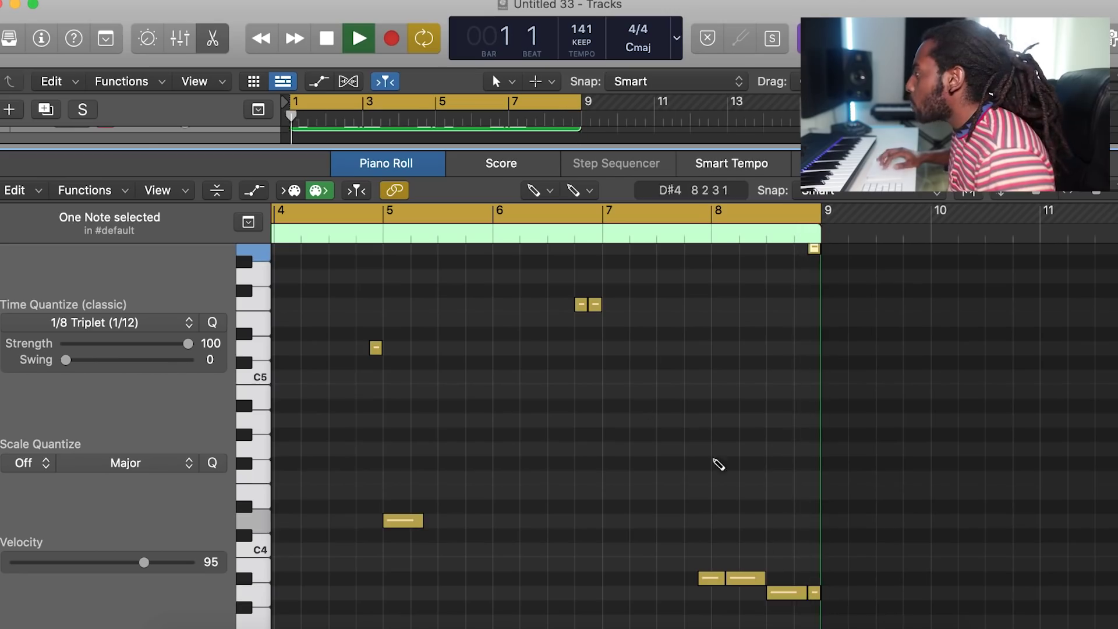
{"action": "left_click", "coordinate": [1102, 195]}
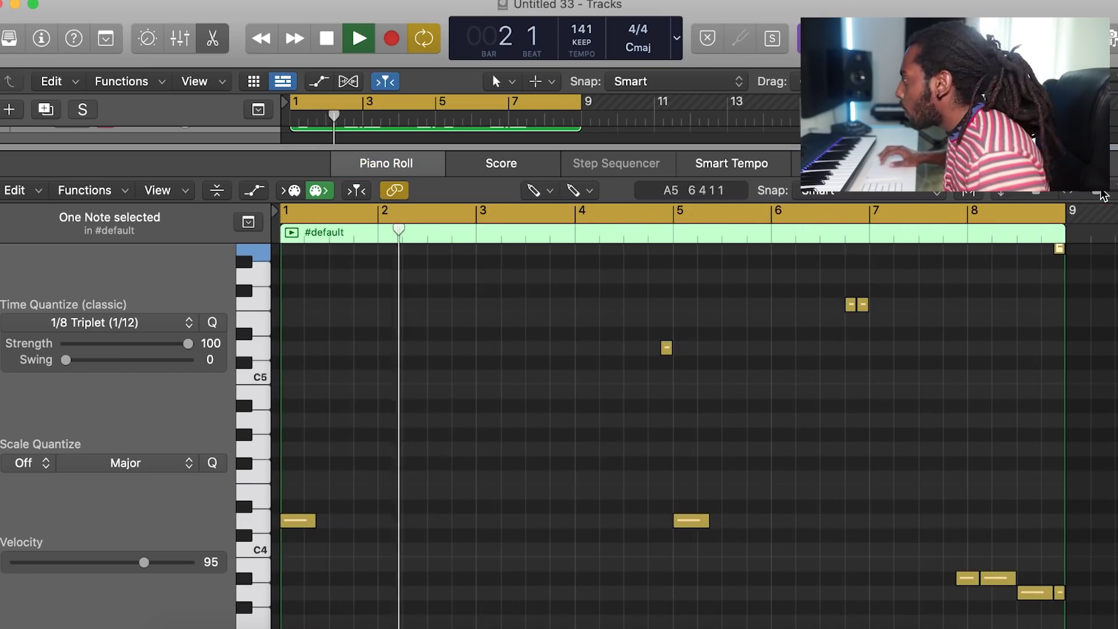
{"action": "left_click_drag", "start_coordinate": [1042, 194], "coordinate": [1039, 194]}
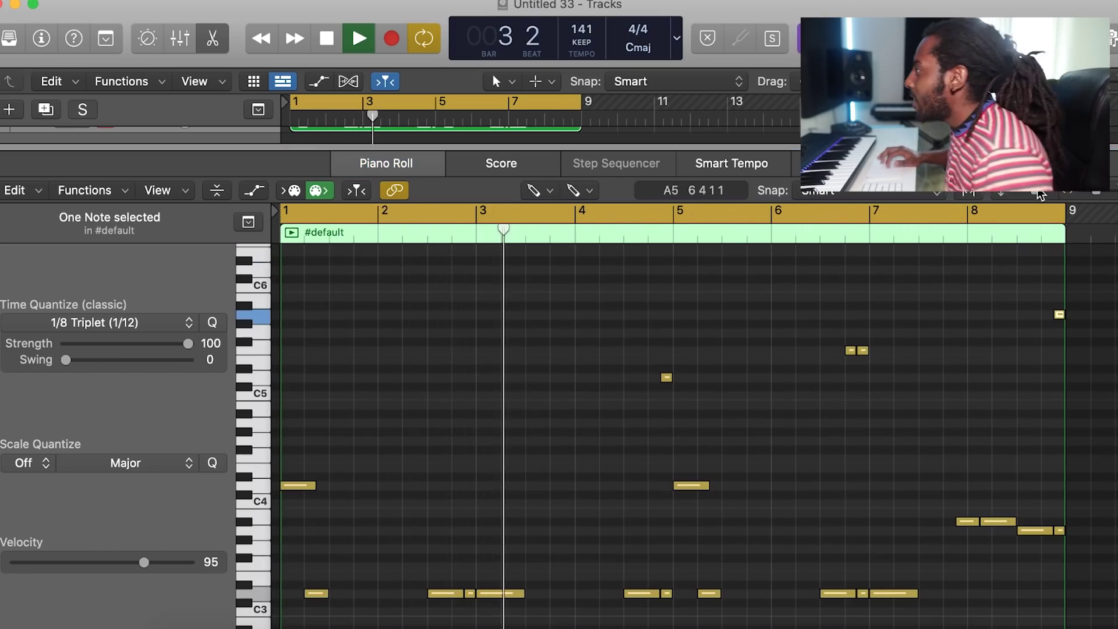
{"action": "left_click", "coordinate": [213, 38]}
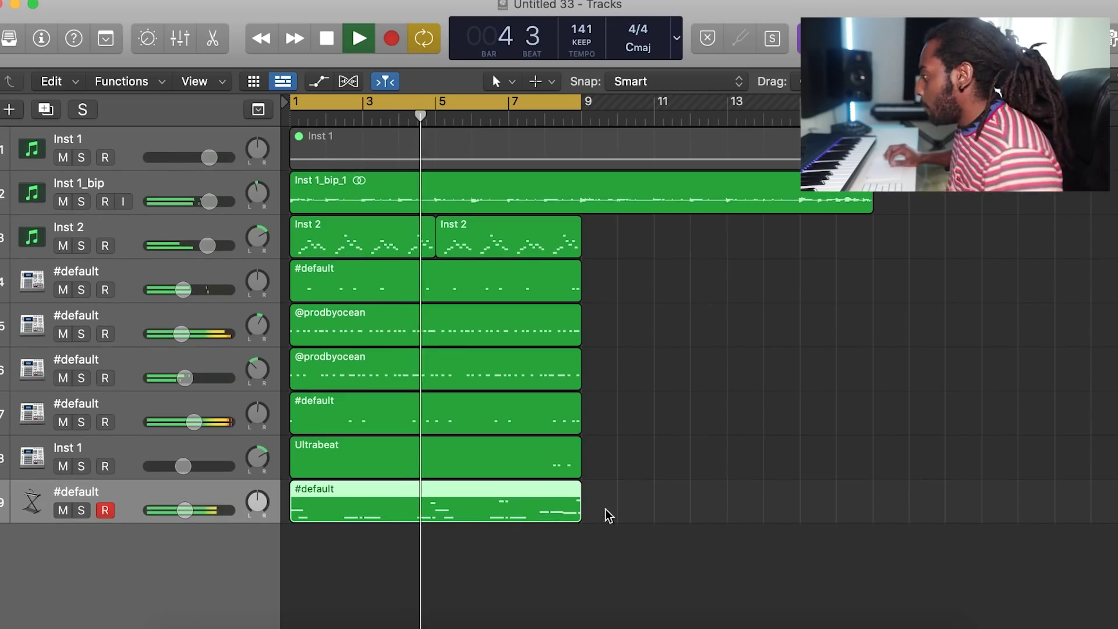